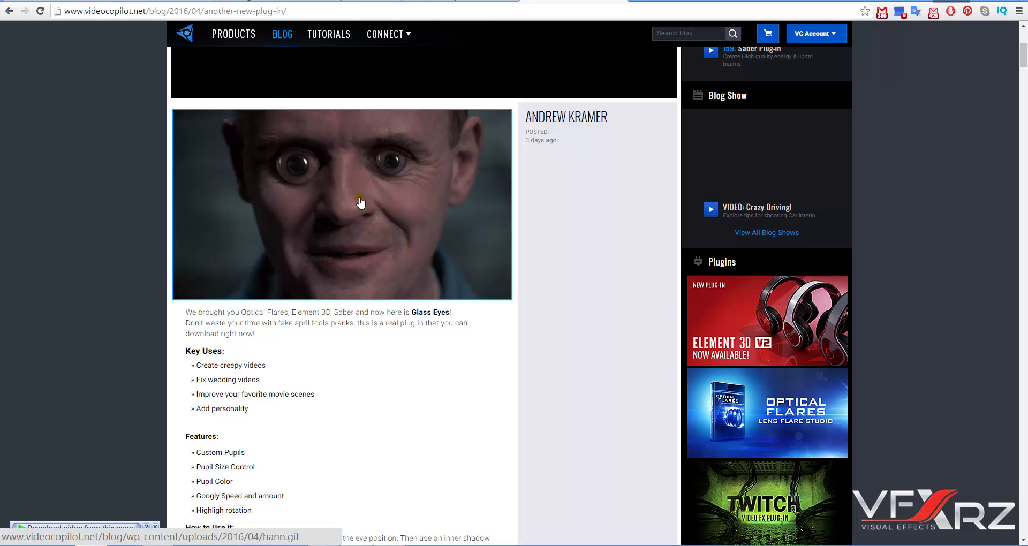
- Preview Comp 1's red-pupil googly-eye animation from frame 0, then show the Project panel
{"action": "scroll", "coordinate": [300, 278], "scroll_direction": "down", "scroll_amount": 1}
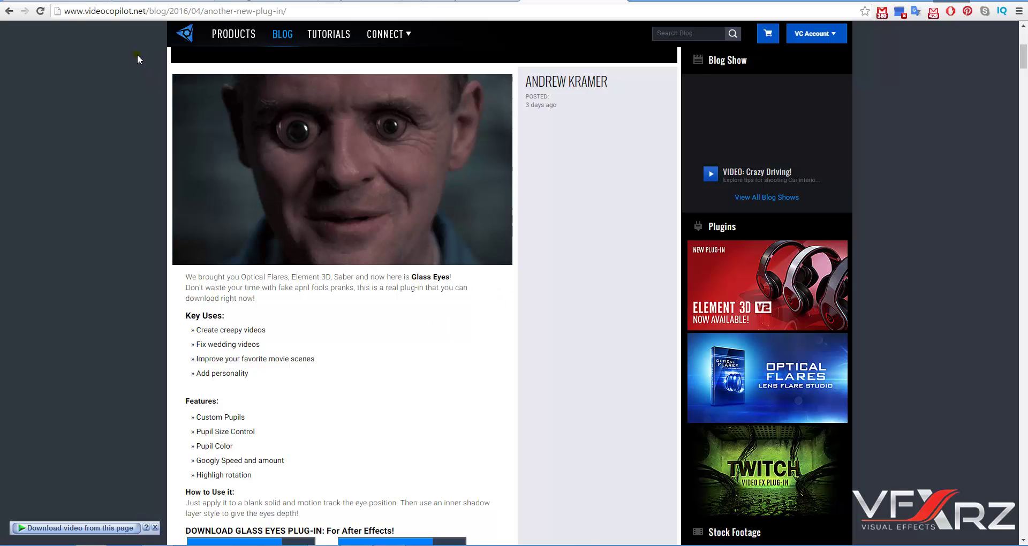
{"action": "scroll", "coordinate": [326, 353], "scroll_direction": "down", "scroll_amount": 2}
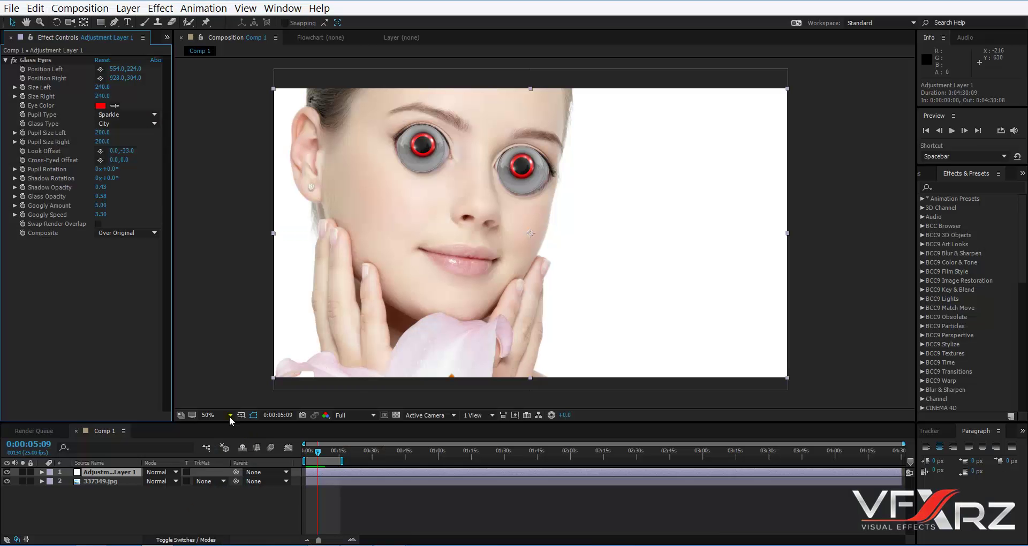
{"action": "left_click_drag", "start_coordinate": [316, 457], "coordinate": [289, 461]}
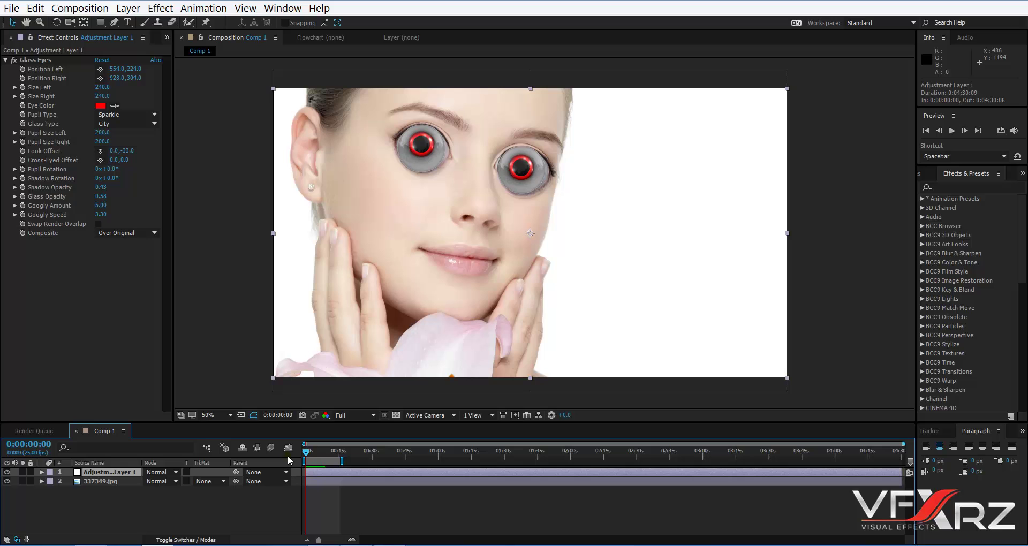
{"action": "left_click", "coordinate": [951, 130]}
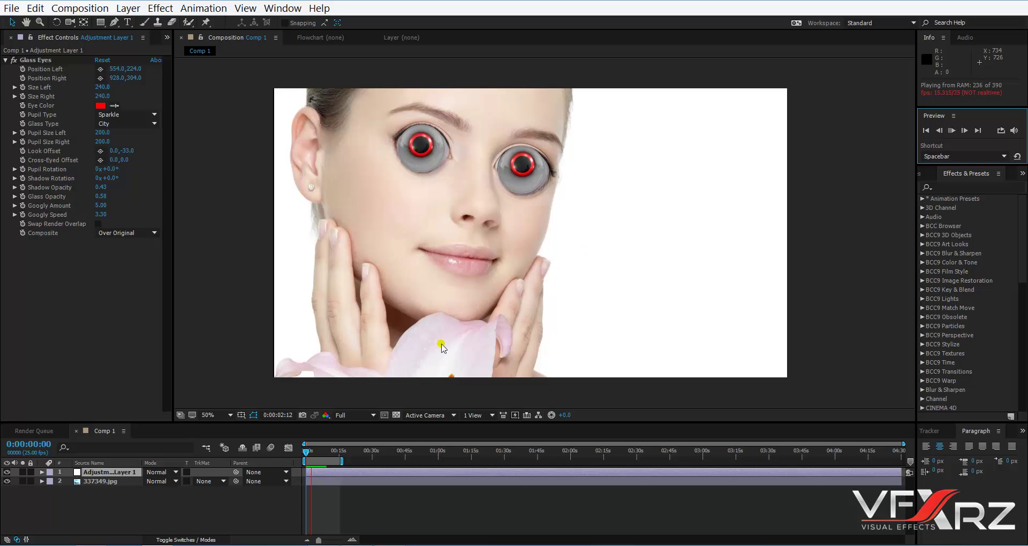
{"action": "left_click", "coordinate": [313, 451]}
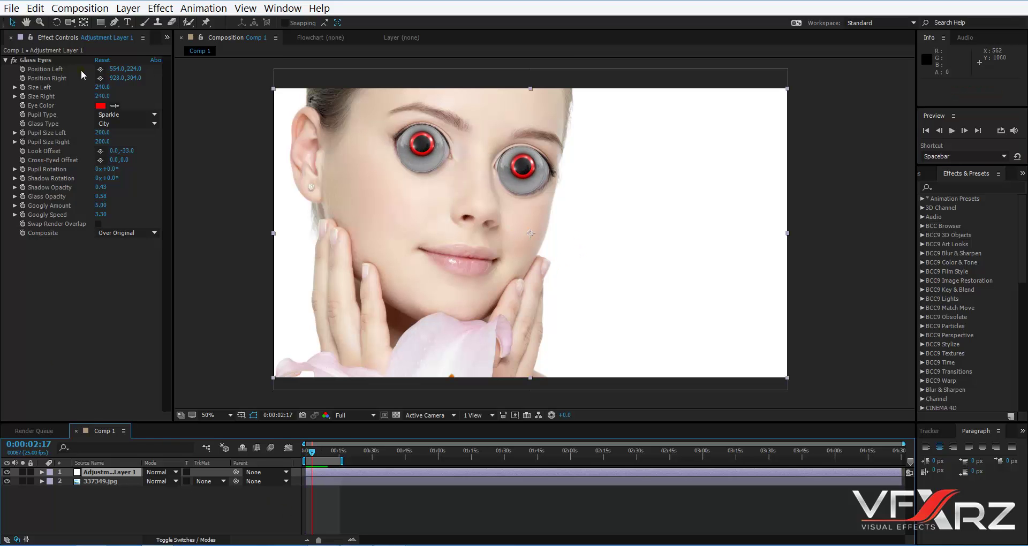
{"action": "left_click", "coordinate": [167, 37]}
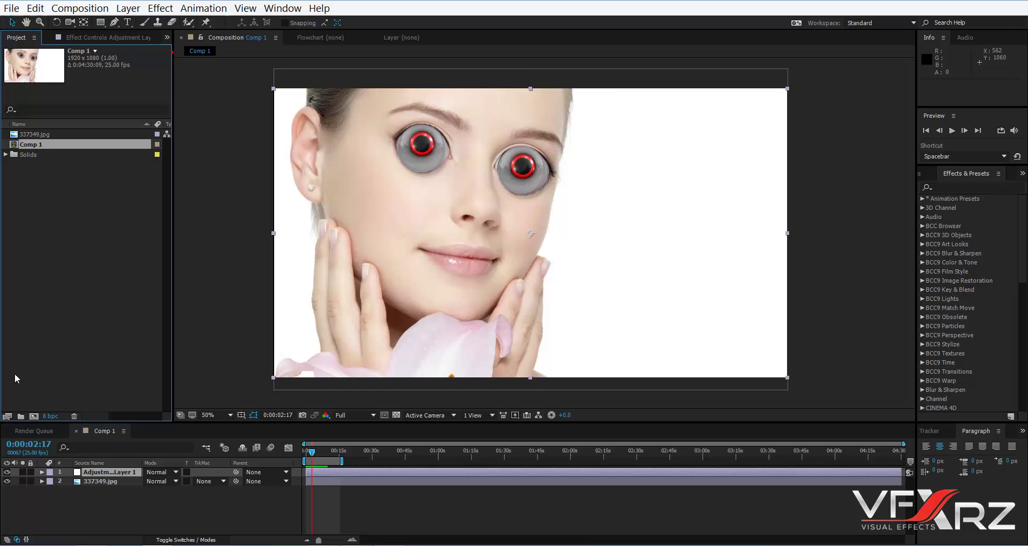
- Create Comp 2 holding 337349.jpg, with a new adjustment layer stacked above it
{"action": "left_click", "coordinate": [32, 417]}
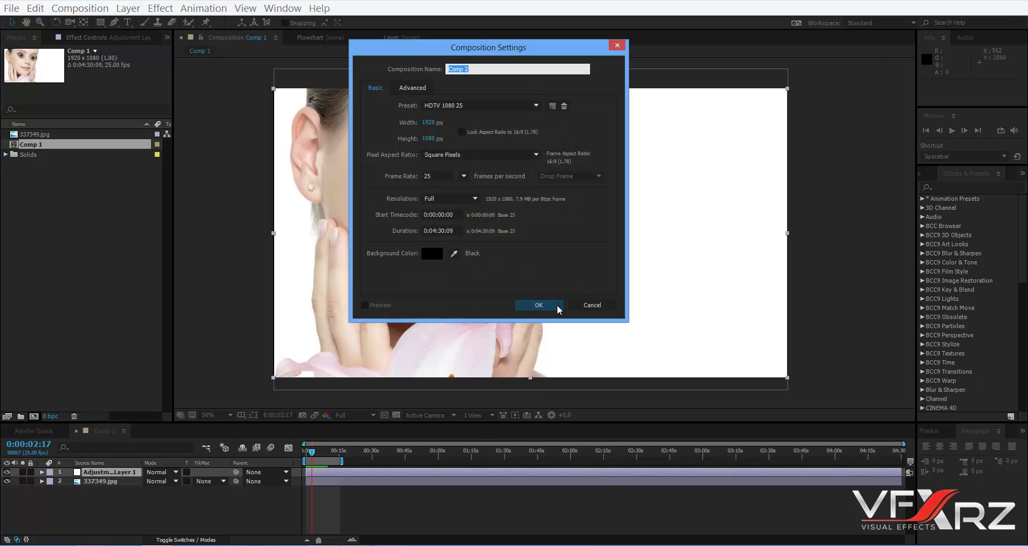
{"action": "left_click", "coordinate": [546, 311]}
{"action": "mouse_move", "coordinate": [60, 136]}
{"action": "left_mouse_down"}
{"action": "mouse_move", "coordinate": [528, 236]}
{"action": "mouse_move", "coordinate": [538, 226]}
{"action": "left_mouse_up"}
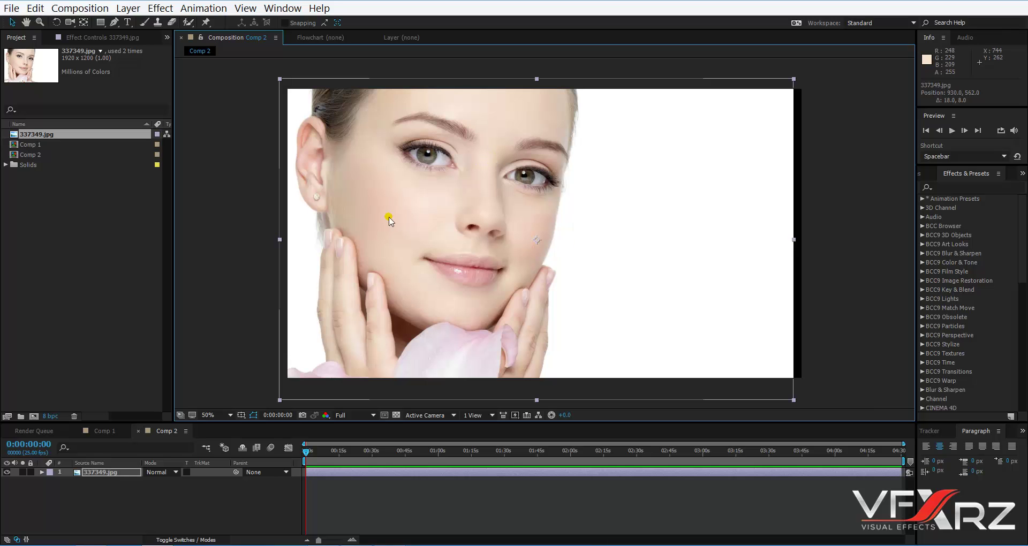
{"action": "right_click", "coordinate": [172, 507]}
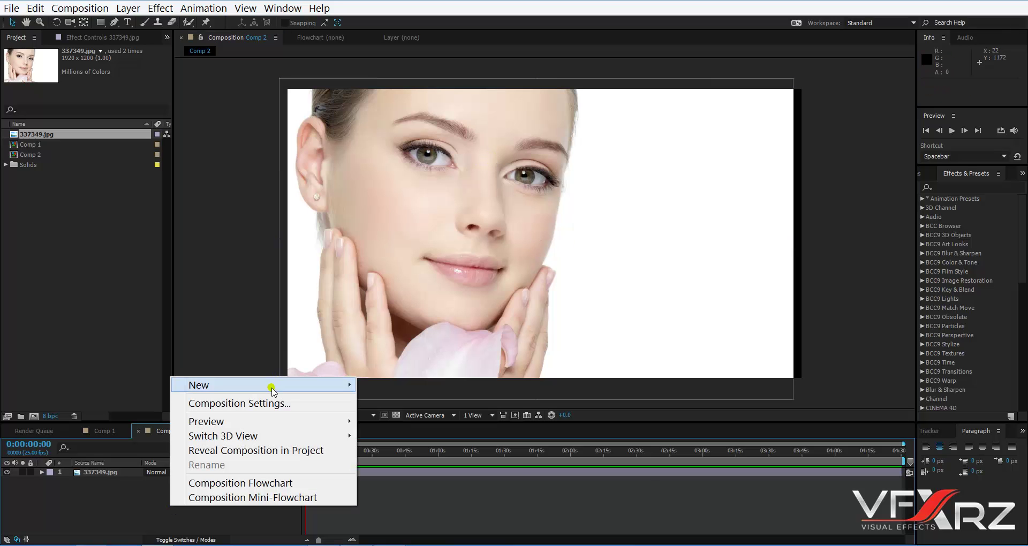
{"action": "mouse_move", "coordinate": [240, 385]}
{"action": "left_click", "coordinate": [413, 488]}
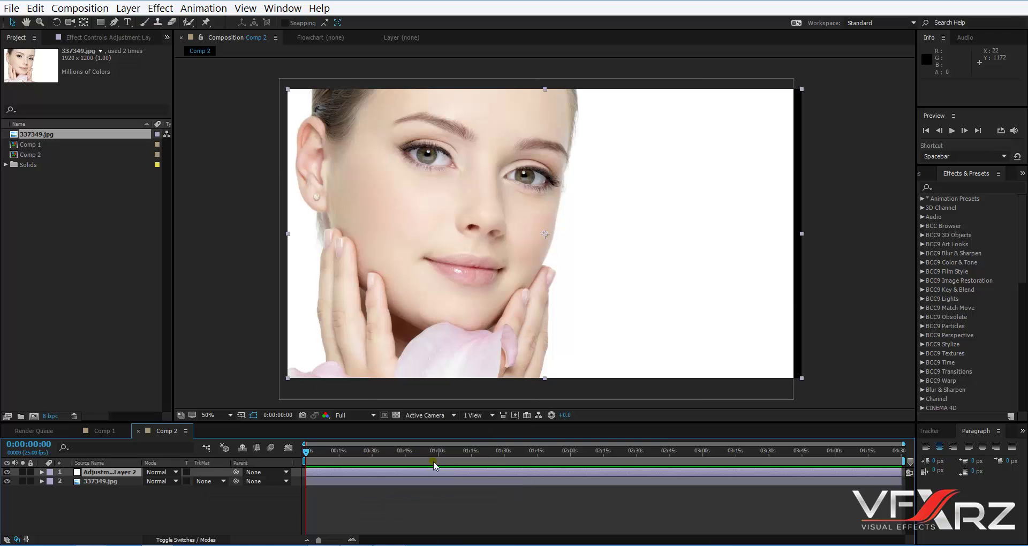
- Apply Video Copilot Glass Eyes to the adjustment layer with Composite set to Over Original
{"action": "left_click", "coordinate": [161, 8]}
{"action": "mouse_move", "coordinate": [452, 410]}
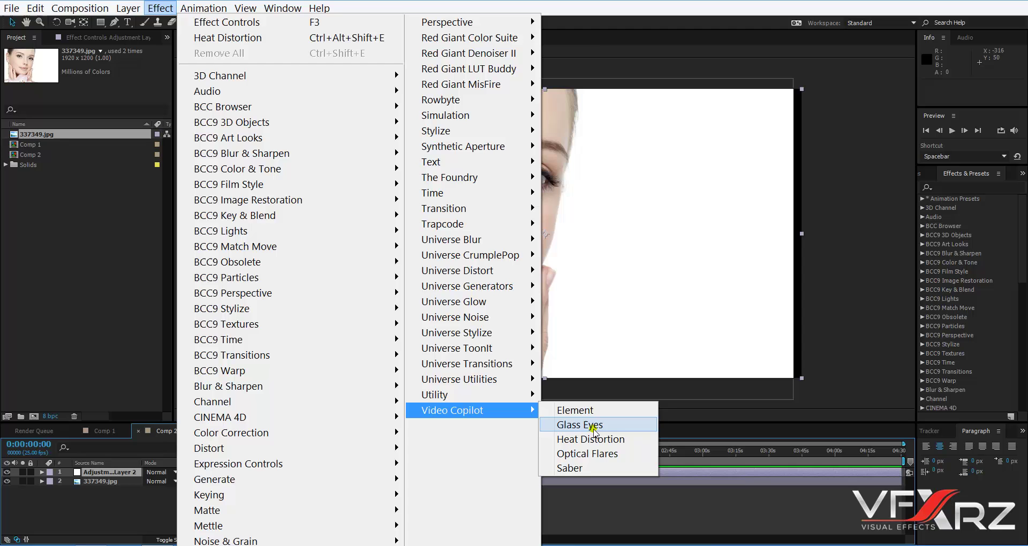
{"action": "left_click", "coordinate": [587, 425]}
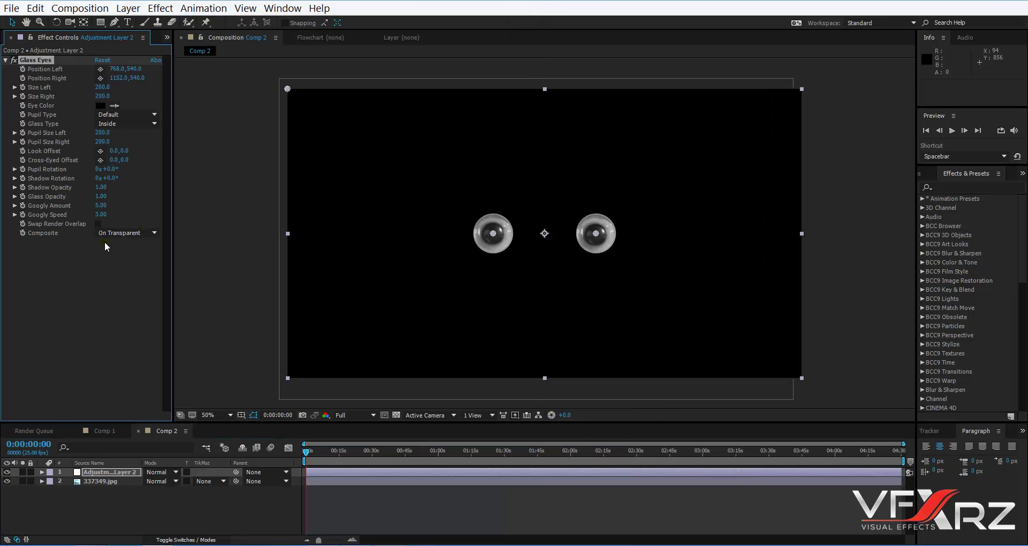
{"action": "left_click", "coordinate": [110, 233]}
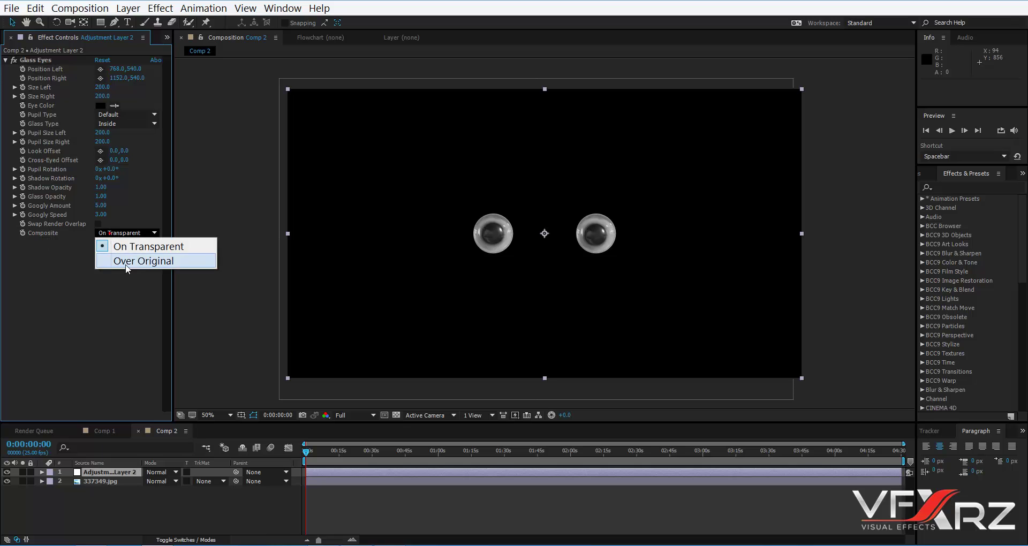
{"action": "left_click", "coordinate": [125, 262]}
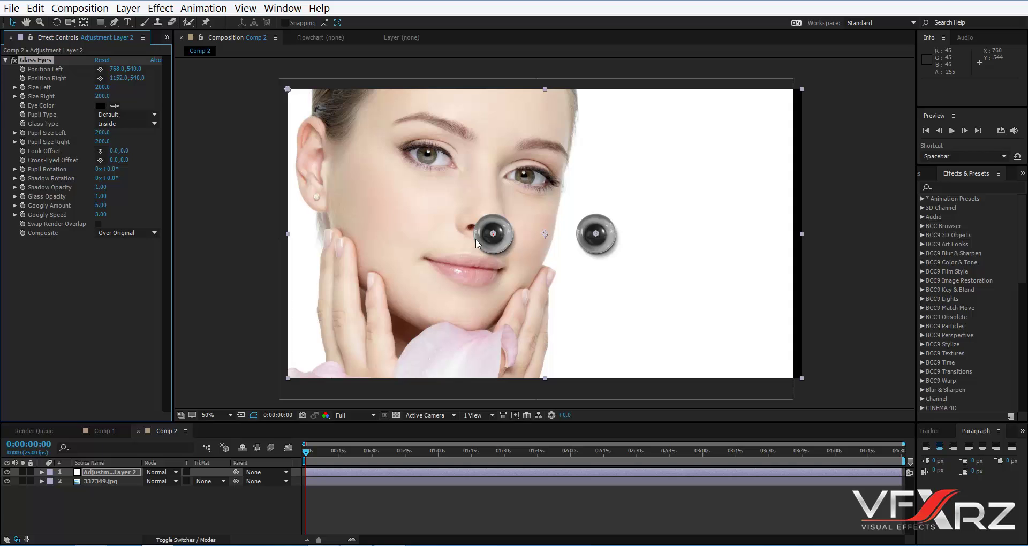
- Position both glass eyes over her eyes, nudge the left eye's Y, and set Size Left to 250
{"action": "left_click_drag", "start_coordinate": [492, 234], "coordinate": [431, 155]}
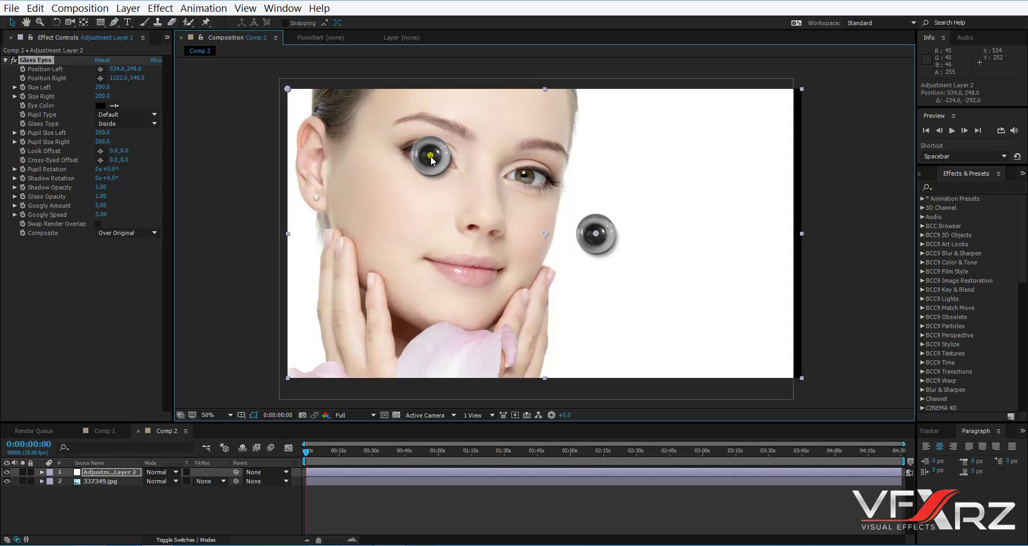
{"action": "left_click_drag", "start_coordinate": [596, 235], "coordinate": [530, 177]}
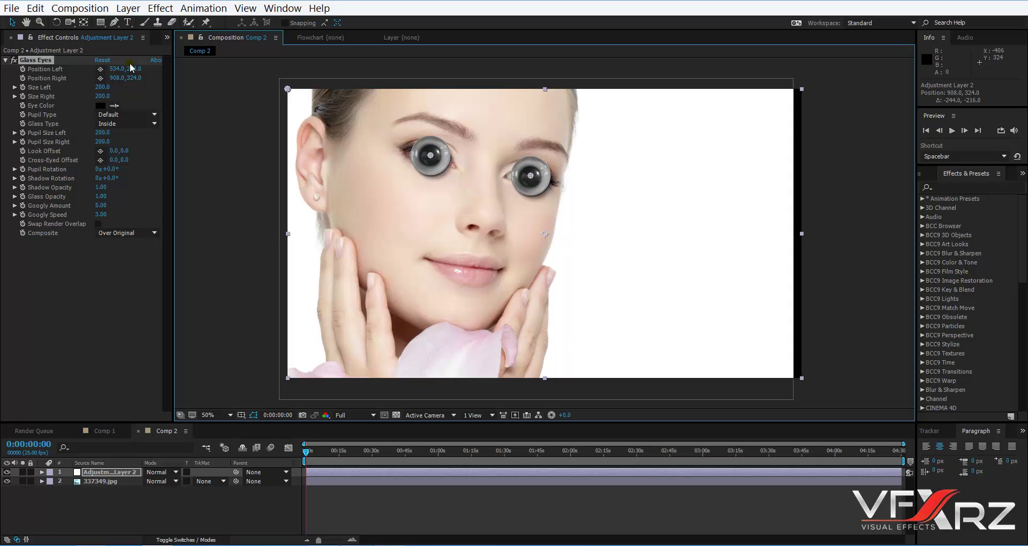
{"action": "mouse_move", "coordinate": [131, 70]}
{"action": "left_mouse_down"}
{"action": "mouse_move", "coordinate": [141, 61]}
{"action": "mouse_move", "coordinate": [152, 94]}
{"action": "left_mouse_up"}
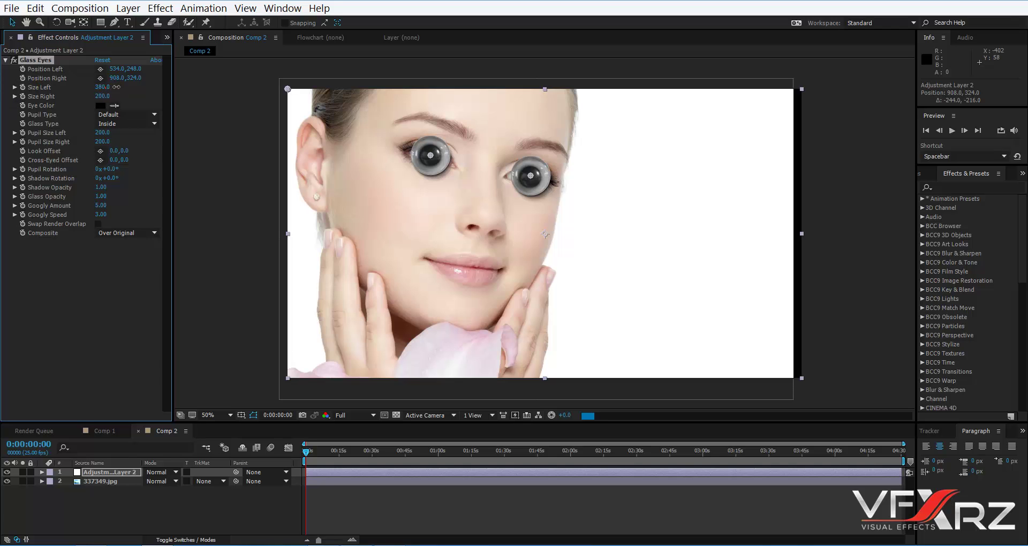
{"action": "mouse_move", "coordinate": [107, 89]}
{"action": "left_mouse_down"}
{"action": "mouse_move", "coordinate": [83, 86]}
{"action": "mouse_move", "coordinate": [93, 81]}
{"action": "left_mouse_up"}
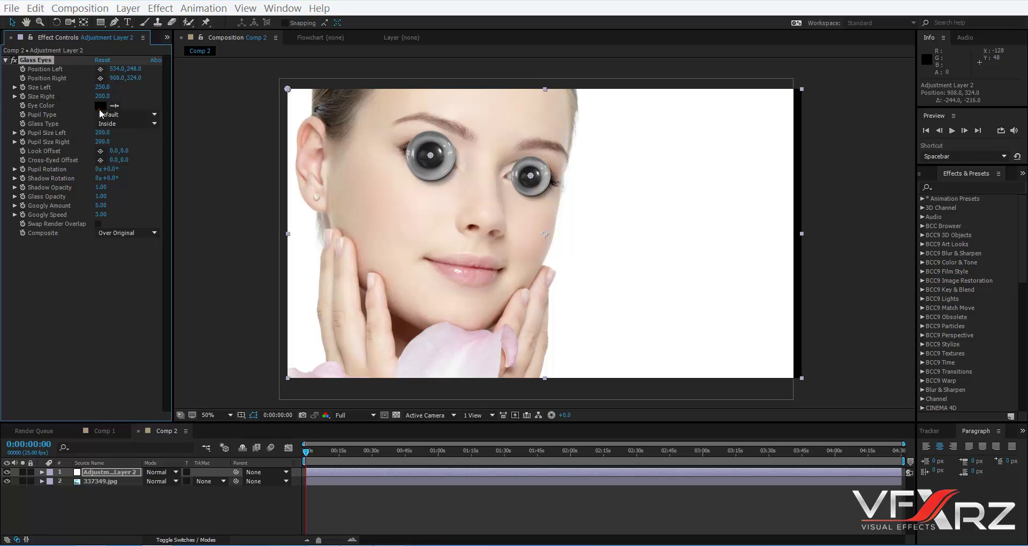
- Set the Glass Eyes Eye Color to bright green 00FF1E
{"action": "left_click", "coordinate": [99, 107]}
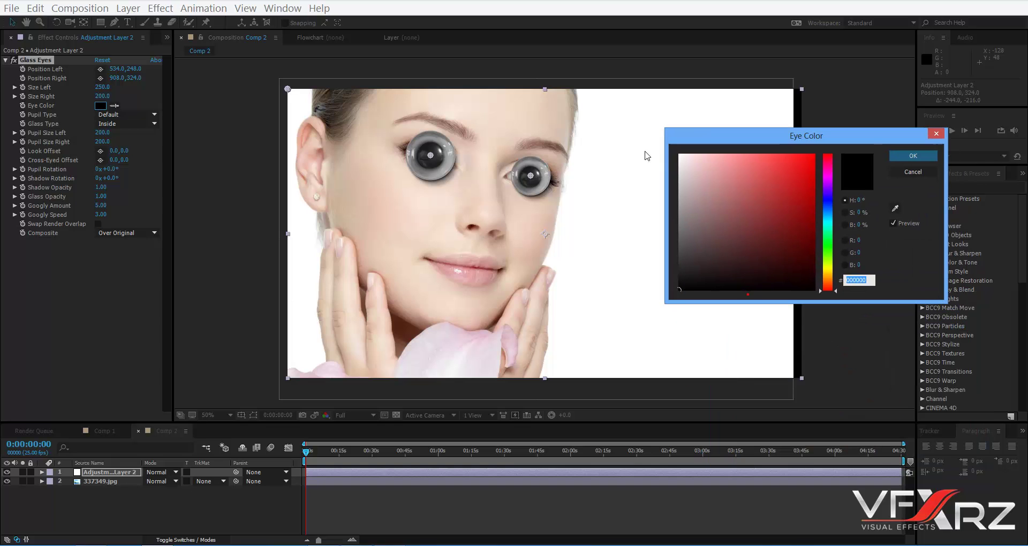
{"action": "mouse_move", "coordinate": [694, 222]}
{"action": "left_mouse_down"}
{"action": "mouse_move", "coordinate": [796, 175]}
{"action": "mouse_move", "coordinate": [815, 154]}
{"action": "left_mouse_up"}
{"action": "left_click", "coordinate": [825, 221]}
{"action": "left_click_drag", "start_coordinate": [827, 222], "coordinate": [831, 246]}
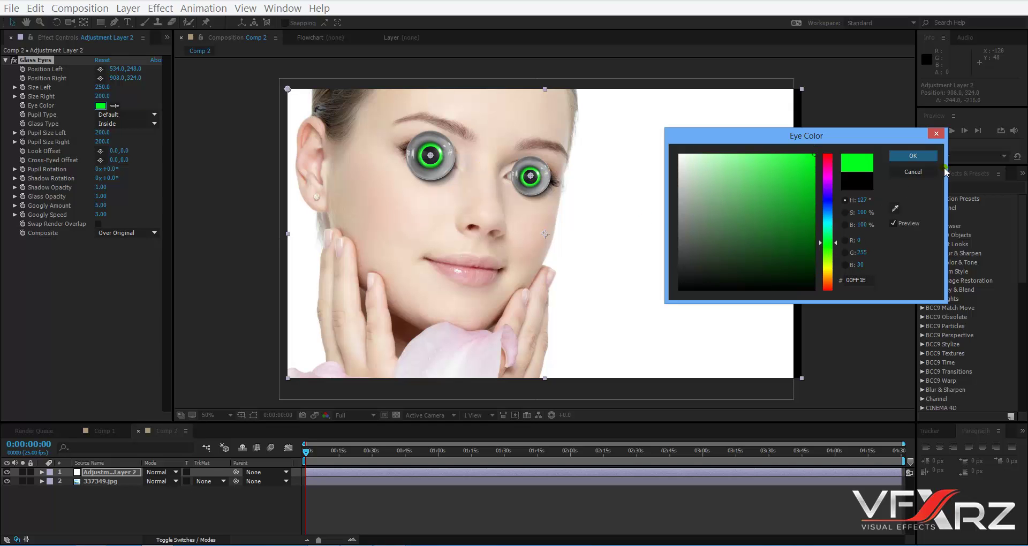
{"action": "left_click", "coordinate": [920, 156]}
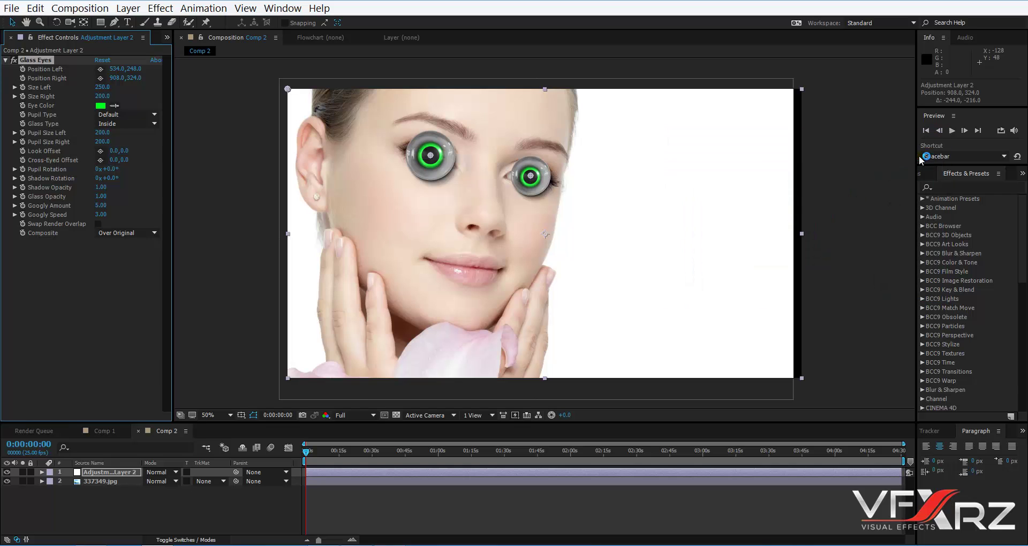
- Try the Outside, Interior and Sparkle pupil types, then return Pupil Type to Default
{"action": "left_click", "coordinate": [118, 115]}
{"action": "left_click", "coordinate": [115, 141]}
{"action": "key", "text": "period"}
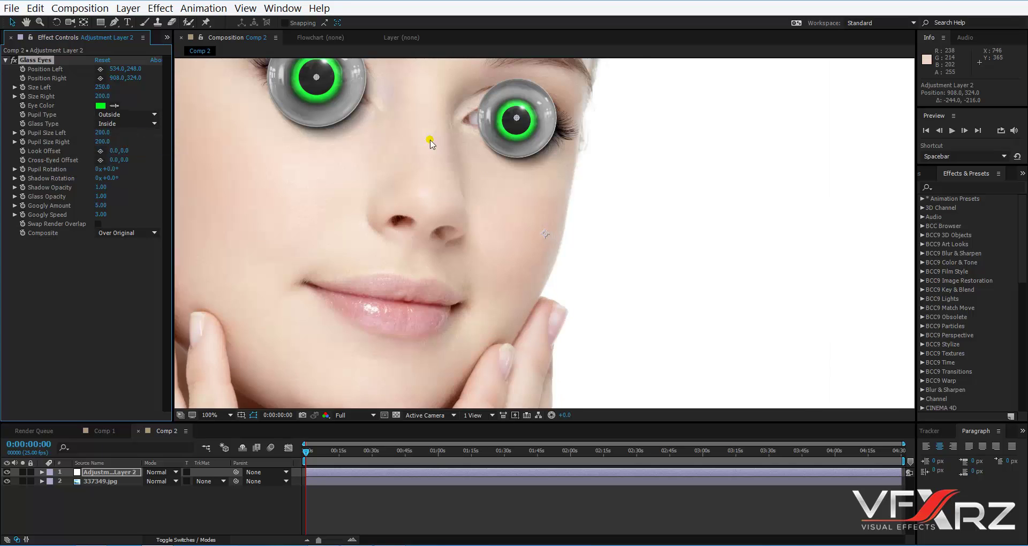
{"action": "left_click_drag", "start_coordinate": [431, 144], "coordinate": [466, 248]}
{"action": "key", "text": "period"}
{"action": "left_click_drag", "start_coordinate": [404, 221], "coordinate": [547, 267]}
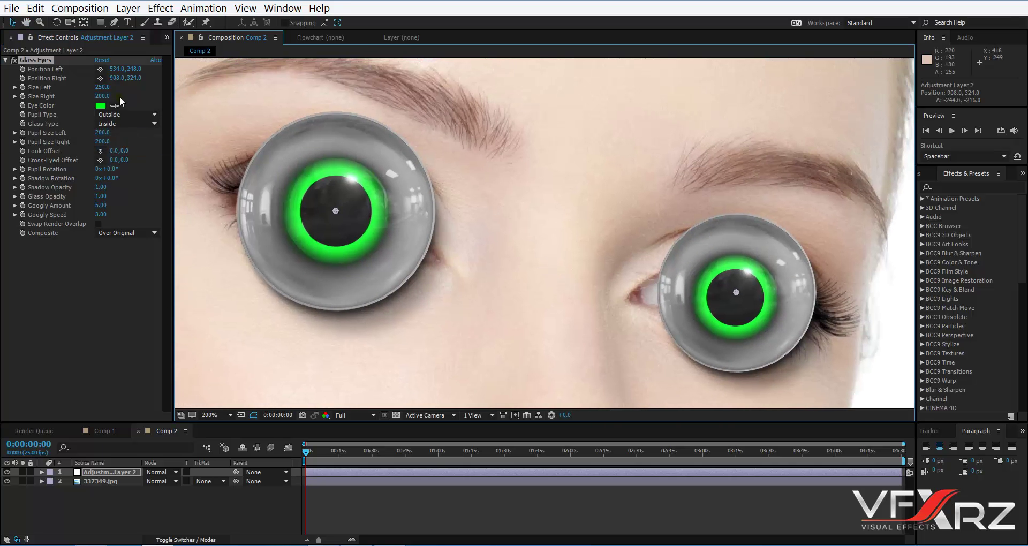
{"action": "left_click", "coordinate": [142, 114]}
{"action": "left_click", "coordinate": [160, 159]}
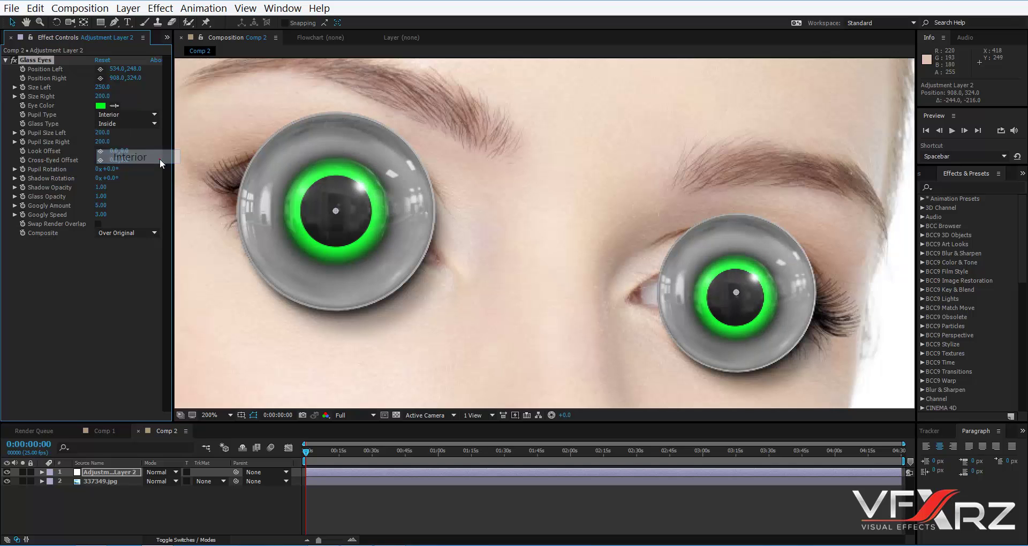
{"action": "left_click", "coordinate": [124, 115]}
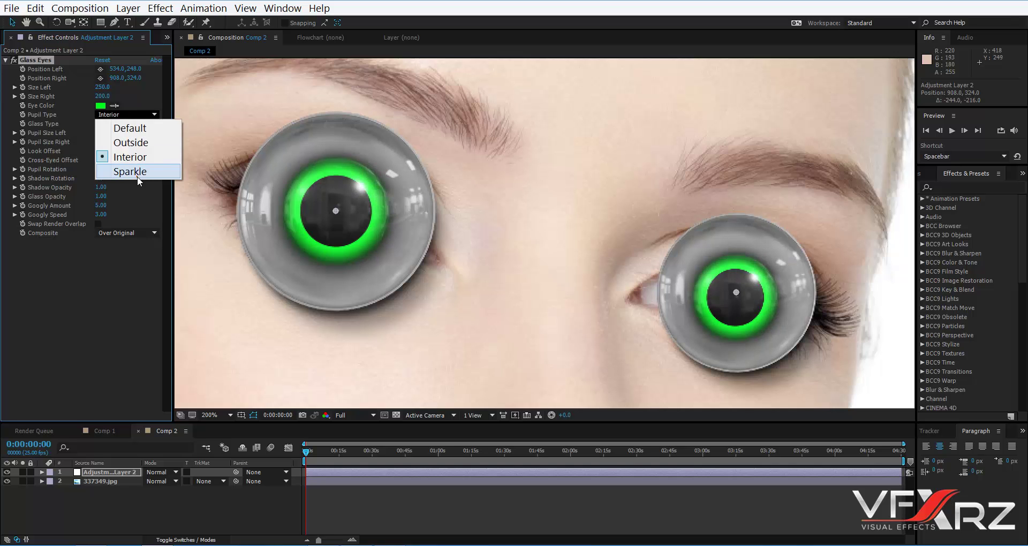
{"action": "left_click", "coordinate": [137, 172]}
{"action": "left_click", "coordinate": [154, 114]}
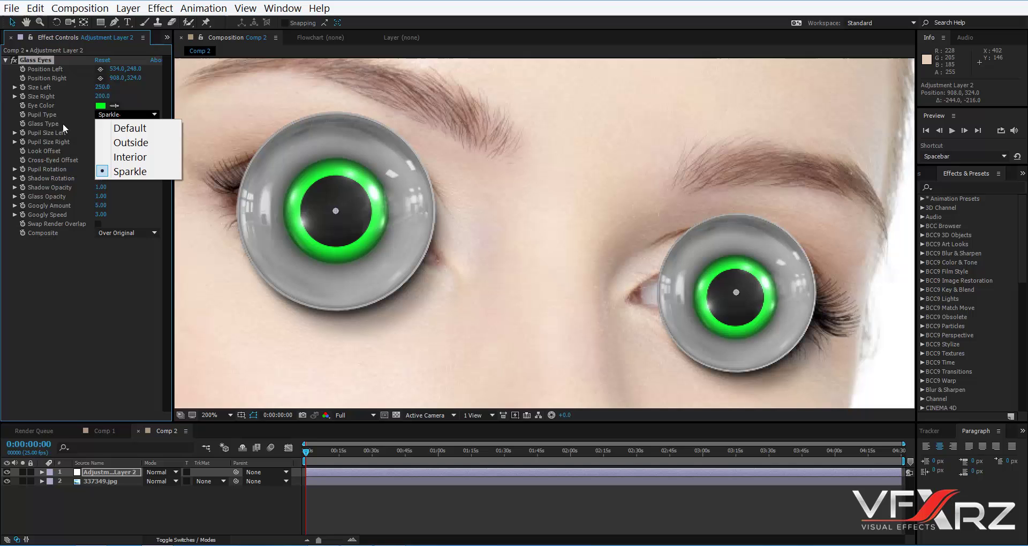
{"action": "left_click", "coordinate": [129, 128]}
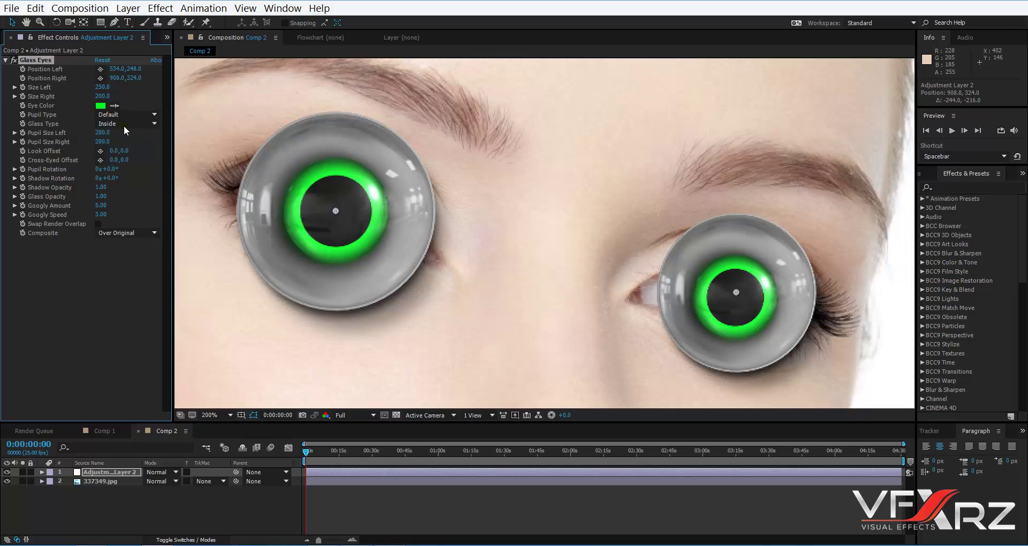
- Try the Library and City glass types before settling on the Hall reflection
{"action": "left_click", "coordinate": [124, 126]}
{"action": "left_click", "coordinate": [129, 152]}
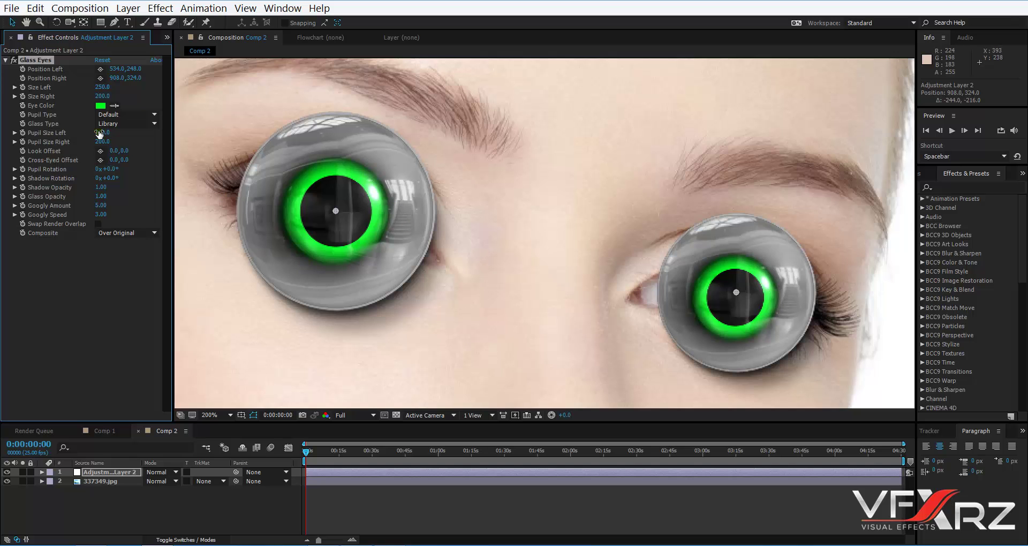
{"action": "left_click", "coordinate": [129, 124]}
{"action": "left_click", "coordinate": [121, 165]}
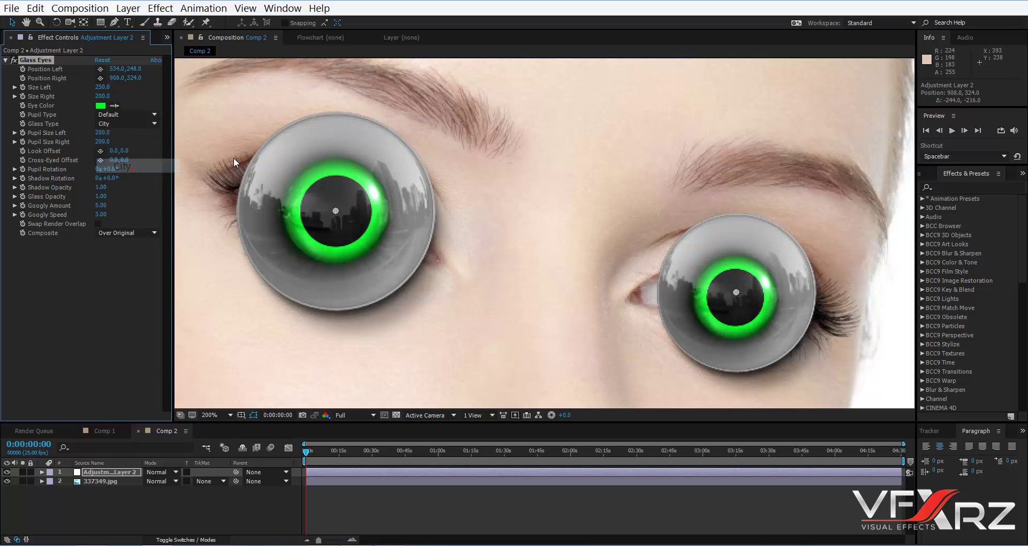
{"action": "left_click", "coordinate": [129, 123]}
{"action": "left_click", "coordinate": [123, 181]}
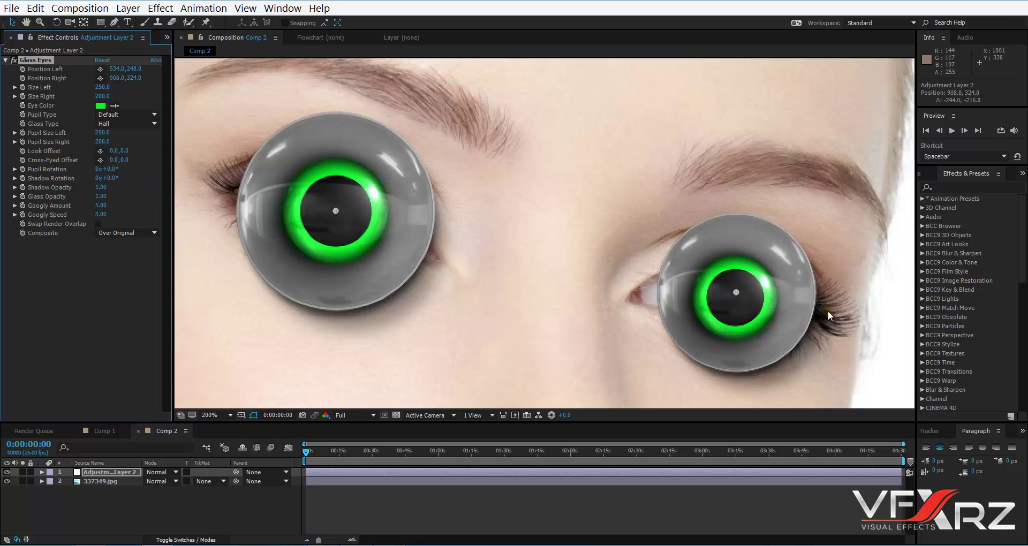
{"action": "key", "text": "comma"}
{"action": "key", "text": "period"}
{"action": "key", "text": "ctrl+z"}
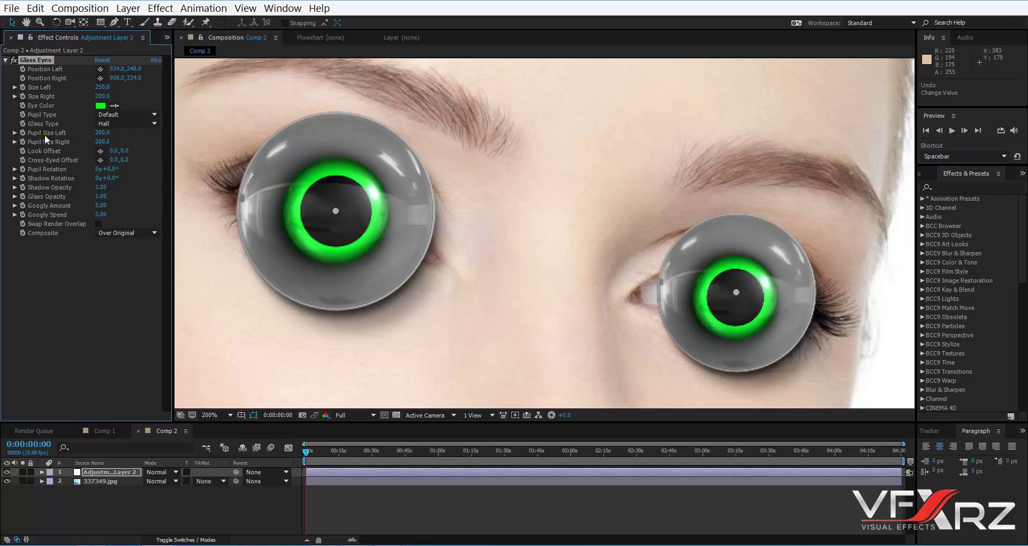
- Set Pupil Size Left to 275 and Right to 195, and adjust Look and Cross-Eyed Offsets
{"action": "left_click_drag", "start_coordinate": [104, 134], "coordinate": [38, 140]}
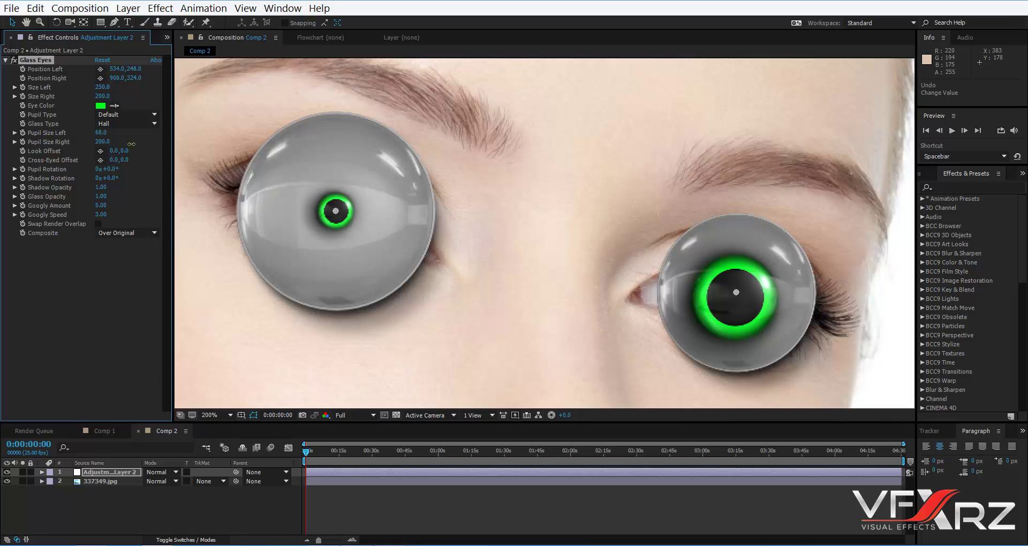
{"action": "left_click_drag", "start_coordinate": [131, 144], "coordinate": [162, 152]}
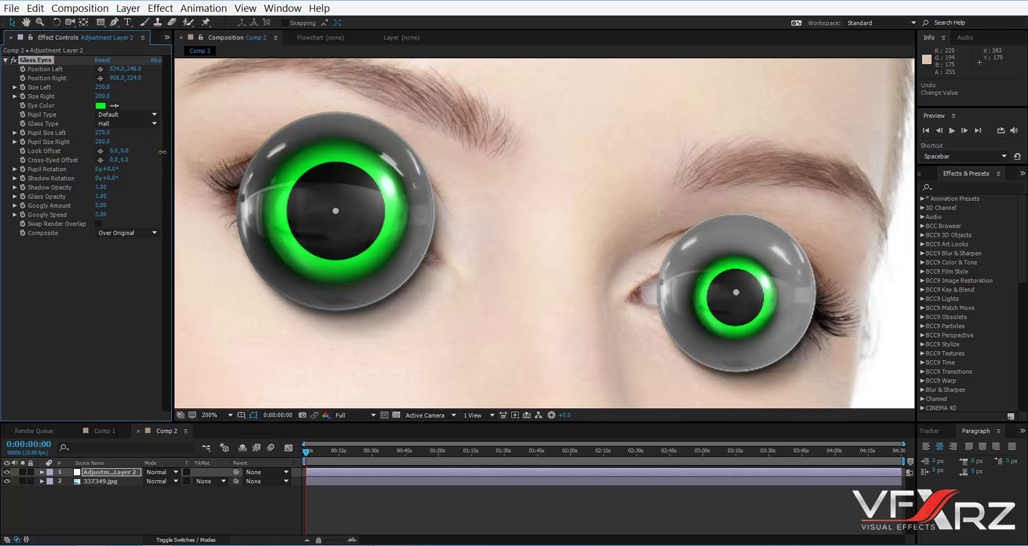
{"action": "left_click_drag", "start_coordinate": [102, 141], "coordinate": [96, 141]}
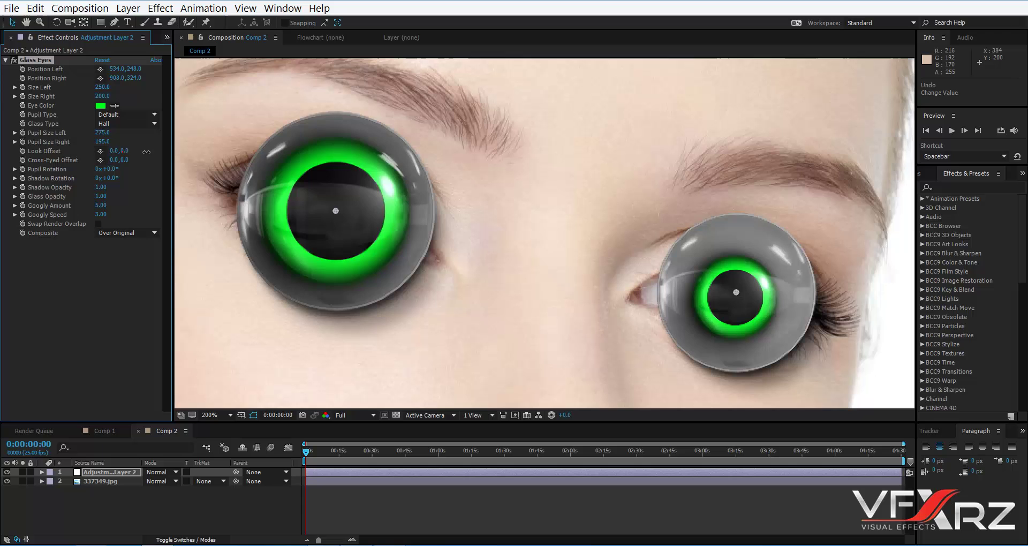
{"action": "mouse_move", "coordinate": [122, 150]}
{"action": "left_mouse_down"}
{"action": "mouse_move", "coordinate": [111, 147]}
{"action": "mouse_move", "coordinate": [163, 151]}
{"action": "mouse_move", "coordinate": [102, 143]}
{"action": "mouse_move", "coordinate": [156, 159]}
{"action": "mouse_move", "coordinate": [106, 161]}
{"action": "left_mouse_up"}
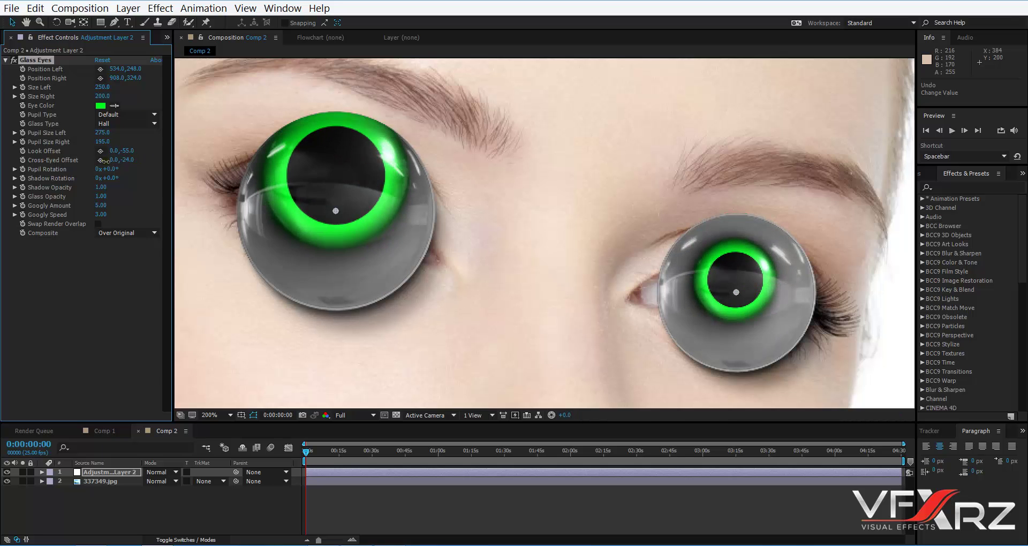
{"action": "mouse_move", "coordinate": [106, 161]}
{"action": "left_mouse_down"}
{"action": "mouse_move", "coordinate": [146, 160]}
{"action": "mouse_move", "coordinate": [133, 150]}
{"action": "mouse_move", "coordinate": [93, 156]}
{"action": "left_mouse_up"}
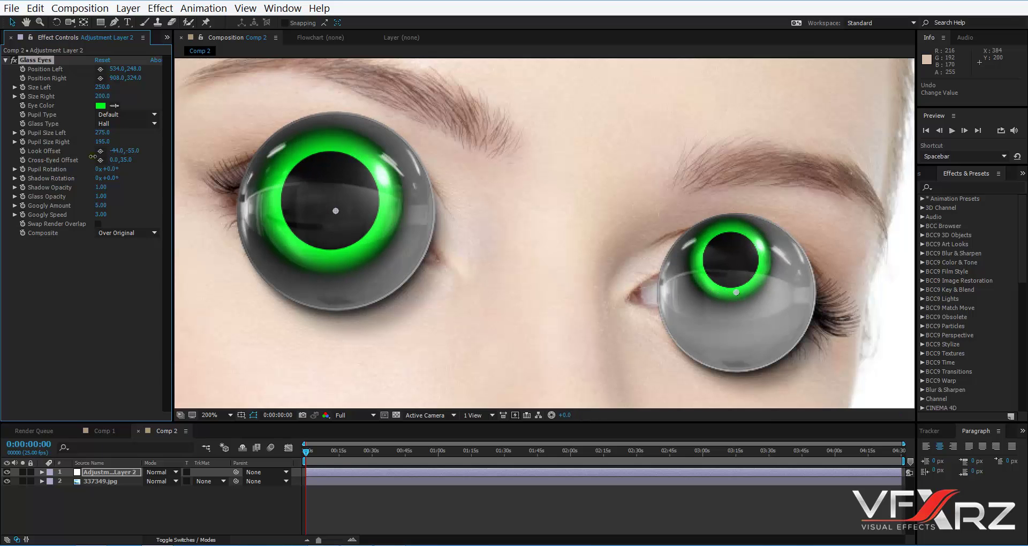
- Adjust Pupil Rotation and Shadow Rotation on the glass eyes
{"action": "scroll", "coordinate": [349, 149], "scroll_direction": "down", "scroll_amount": 3}
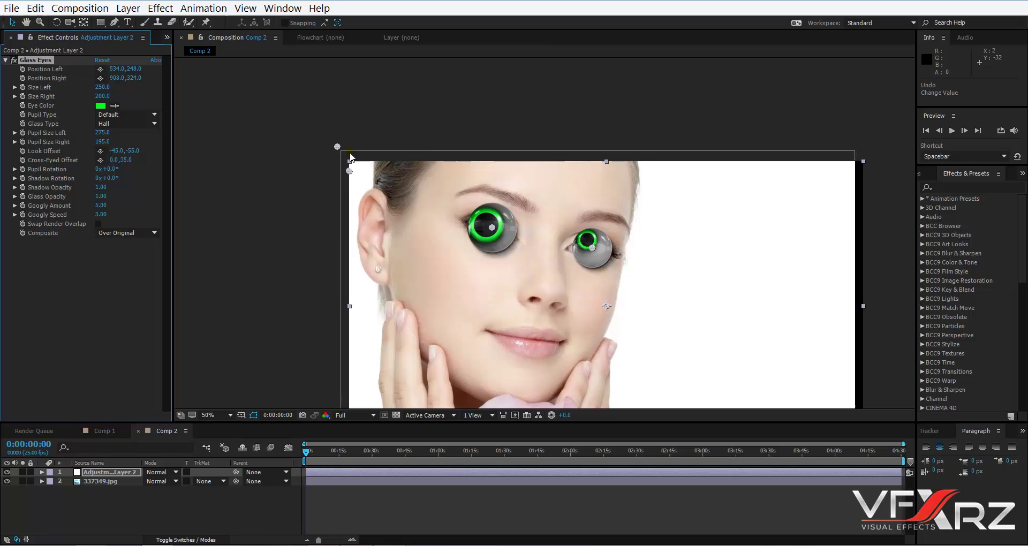
{"action": "scroll", "coordinate": [349, 154], "scroll_direction": "down", "scroll_amount": 2}
{"action": "scroll", "coordinate": [349, 155], "scroll_direction": "up", "scroll_amount": 2}
{"action": "scroll", "coordinate": [349, 156], "scroll_direction": "up", "scroll_amount": 2}
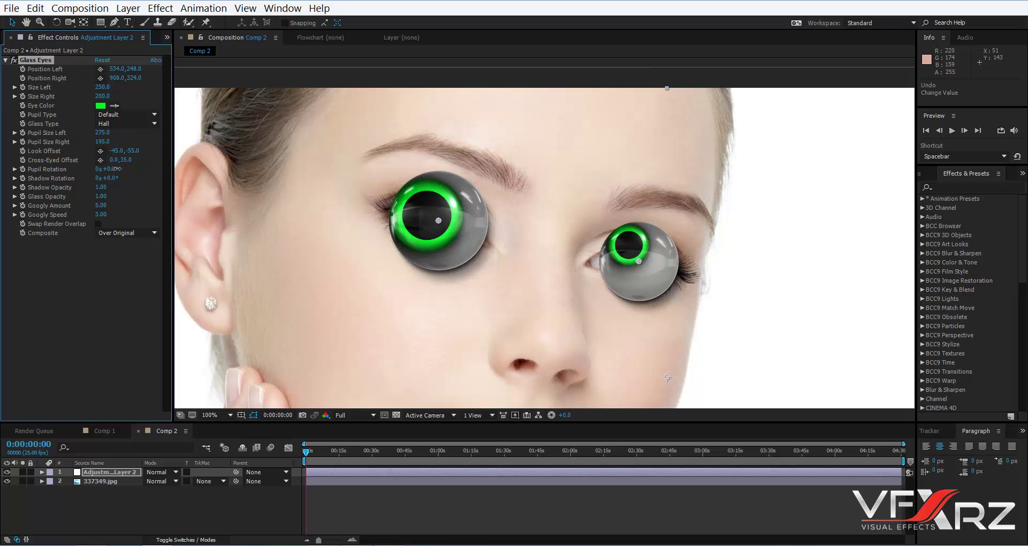
{"action": "left_click_drag", "start_coordinate": [108, 170], "coordinate": [193, 160]}
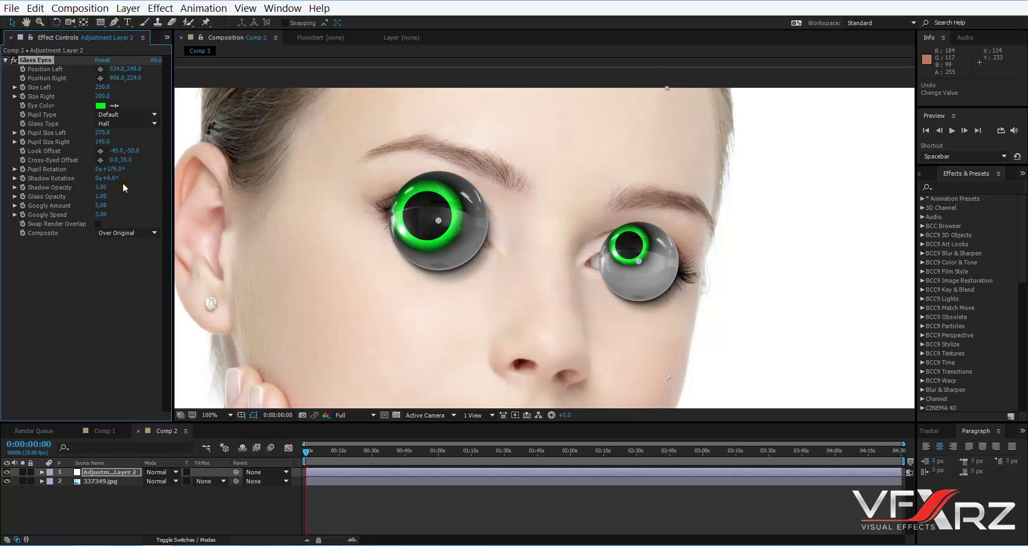
{"action": "mouse_move", "coordinate": [112, 179]}
{"action": "left_mouse_down"}
{"action": "mouse_move", "coordinate": [238, 179]}
{"action": "mouse_move", "coordinate": [142, 193]}
{"action": "left_mouse_up"}
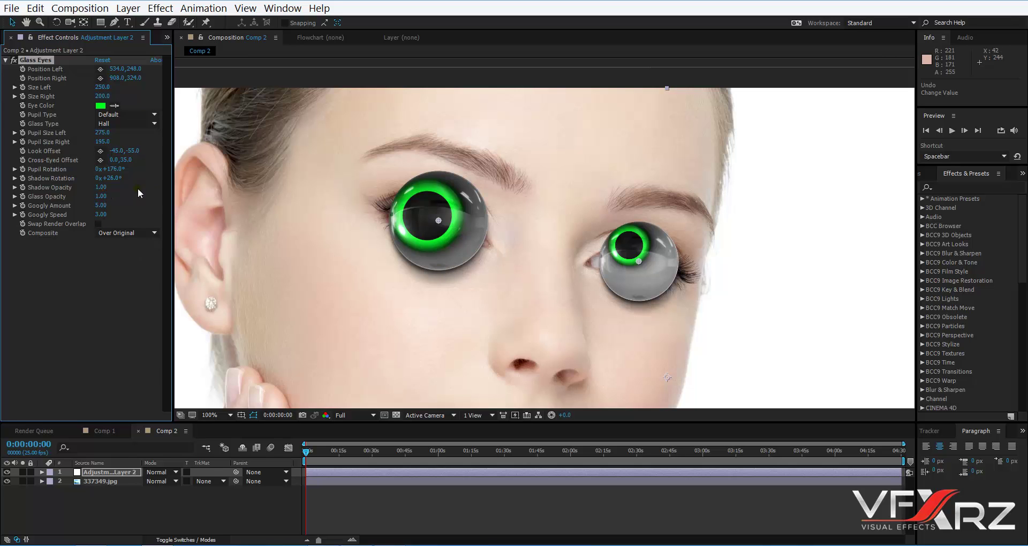
- Try Glass Opacity at 0, then restore it to 1
{"action": "left_click", "coordinate": [100, 196]}
{"action": "type", "text": "0"}
{"action": "key", "text": "Return"}
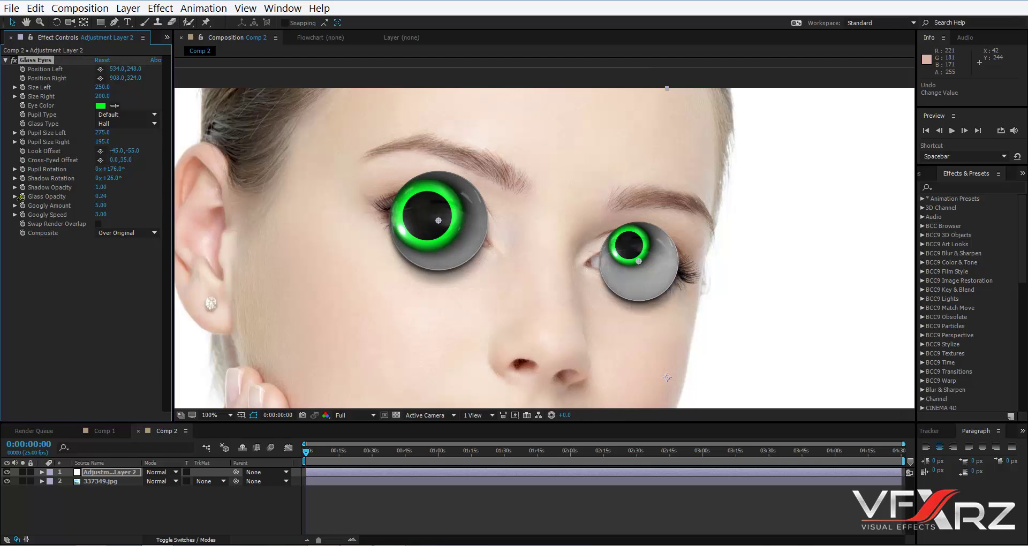
{"action": "left_click", "coordinate": [327, 241]}
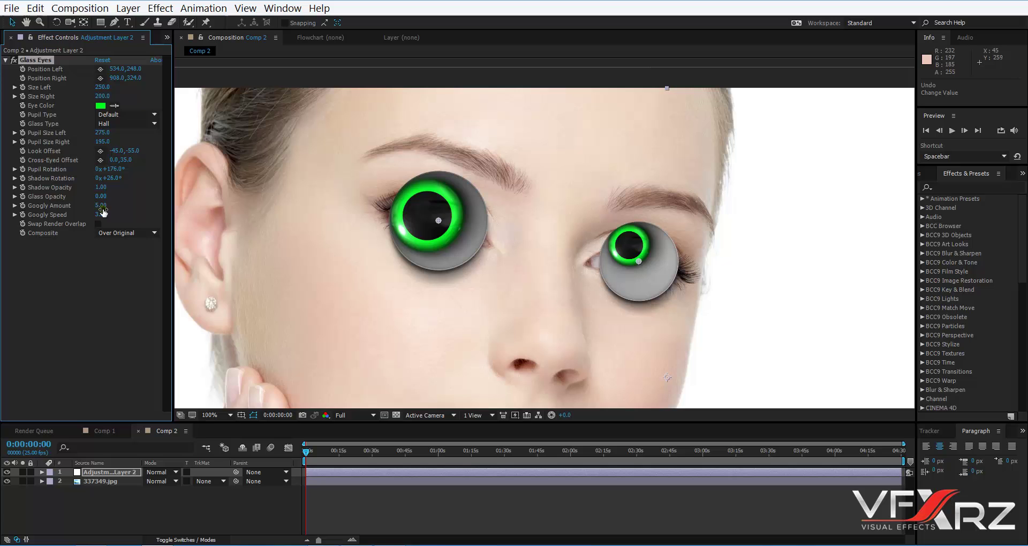
{"action": "left_click_drag", "start_coordinate": [104, 200], "coordinate": [197, 192]}
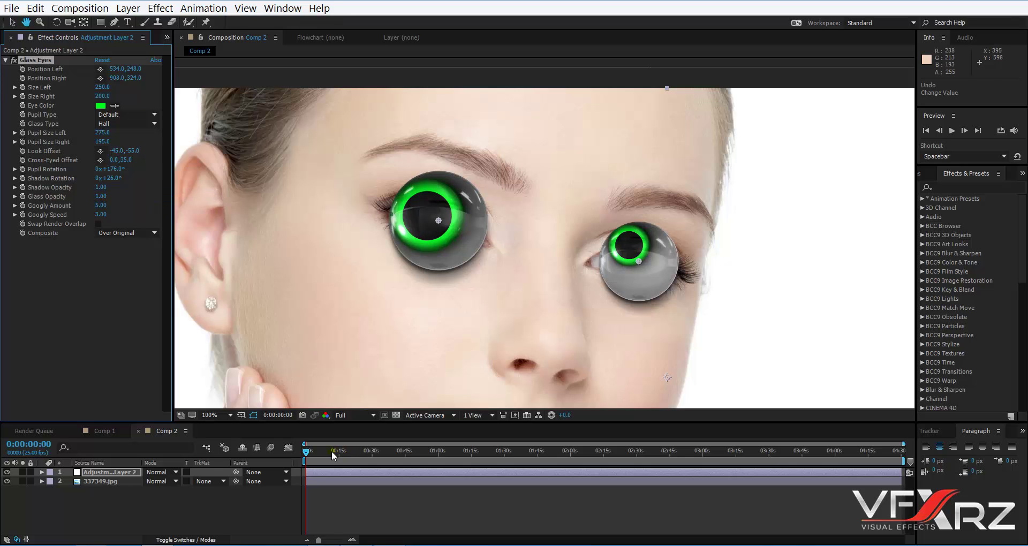
- Preview the wobble, then raise the googly settings to about amount 35, speed 6.1
{"action": "key", "text": "space"}
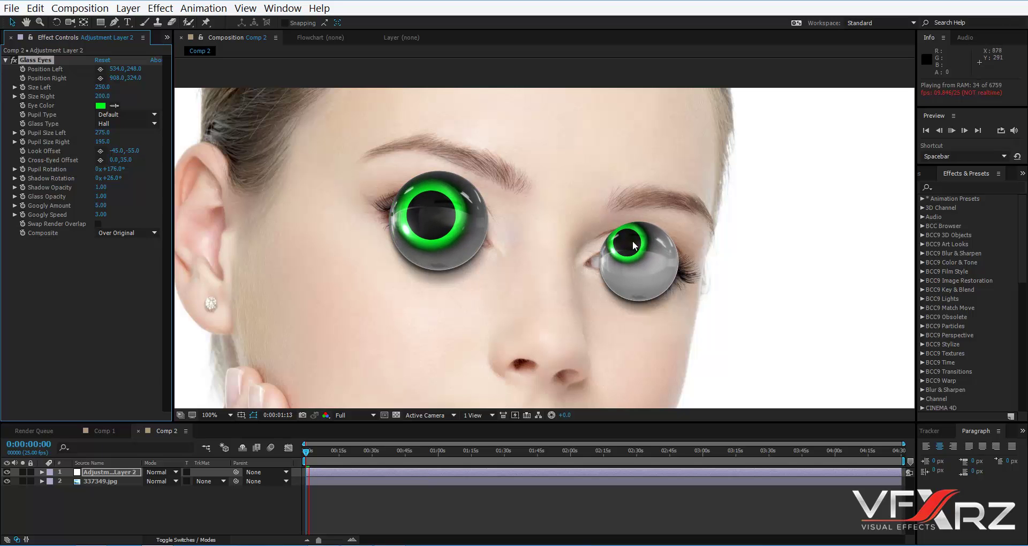
{"action": "left_click", "coordinate": [310, 461]}
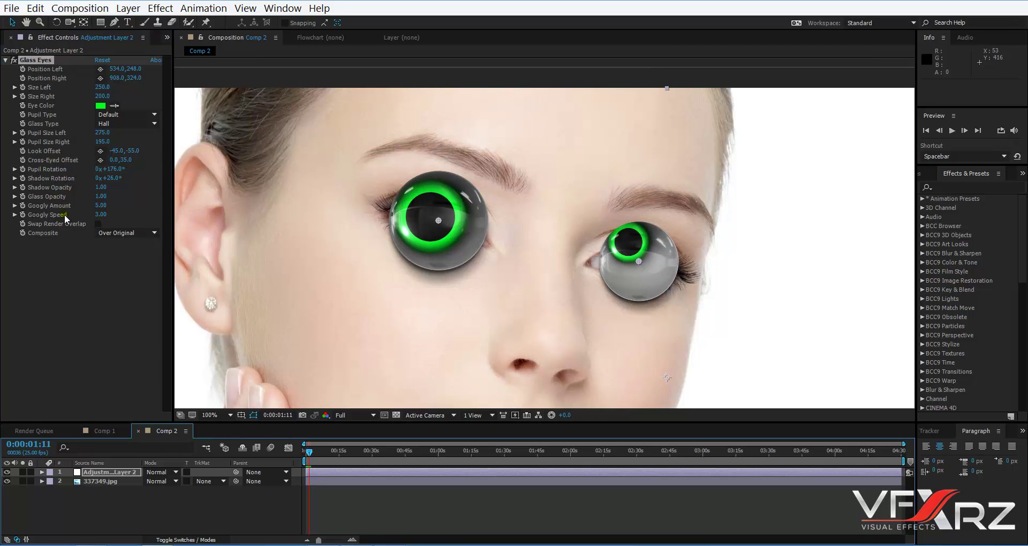
{"action": "left_click_drag", "start_coordinate": [102, 208], "coordinate": [138, 207]}
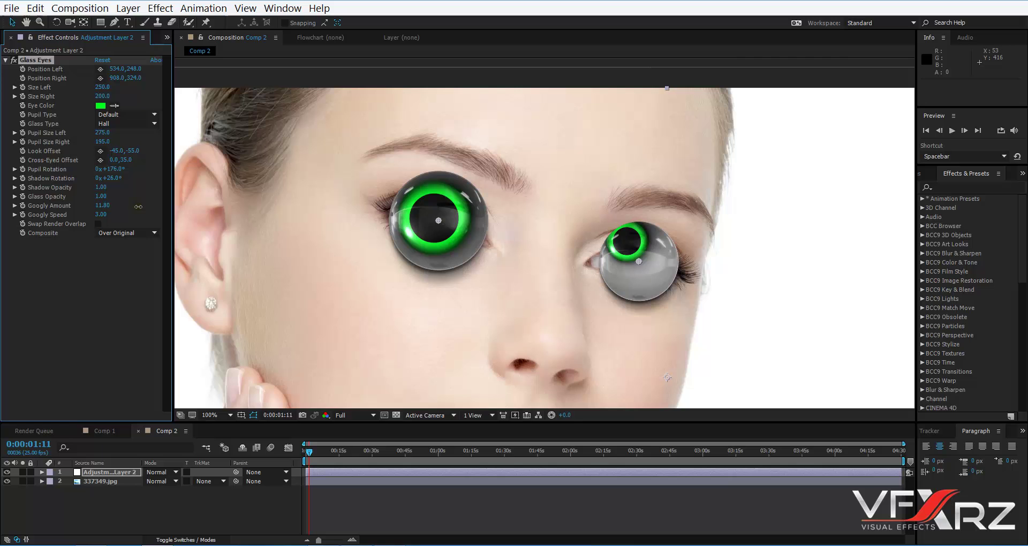
{"action": "left_click_drag", "start_coordinate": [262, 206], "coordinate": [362, 321]}
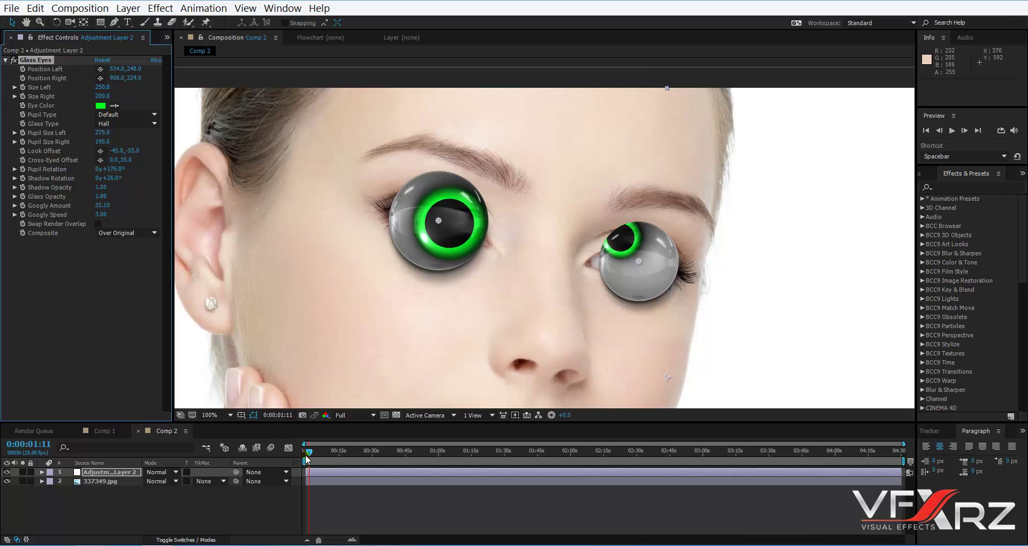
- Preview the stronger wobble from the first frame, zooming and panning around the face
{"action": "left_click_drag", "start_coordinate": [305, 455], "coordinate": [288, 454]}
{"action": "key", "text": "space"}
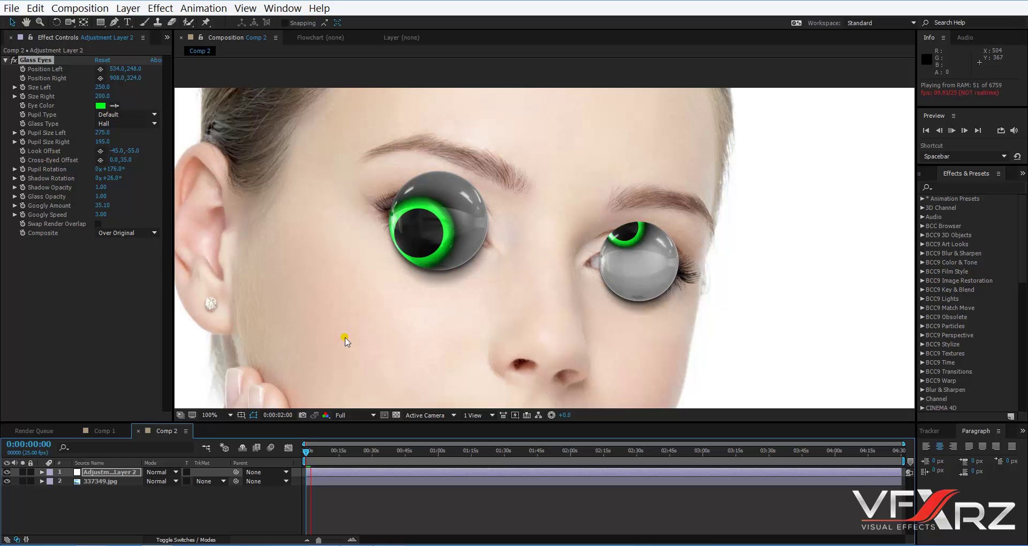
{"action": "left_click", "coordinate": [306, 454]}
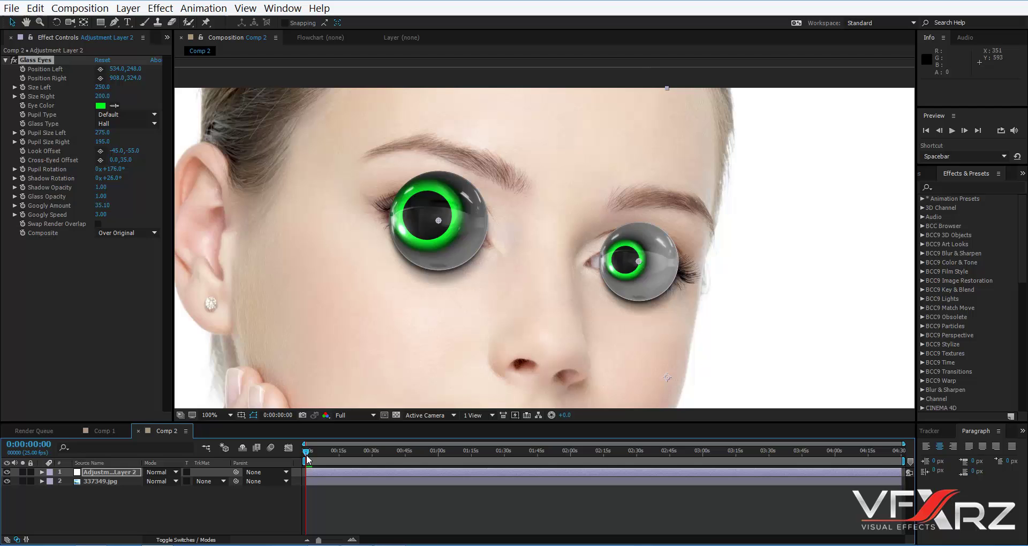
{"action": "left_click_drag", "start_coordinate": [306, 455], "coordinate": [310, 455]}
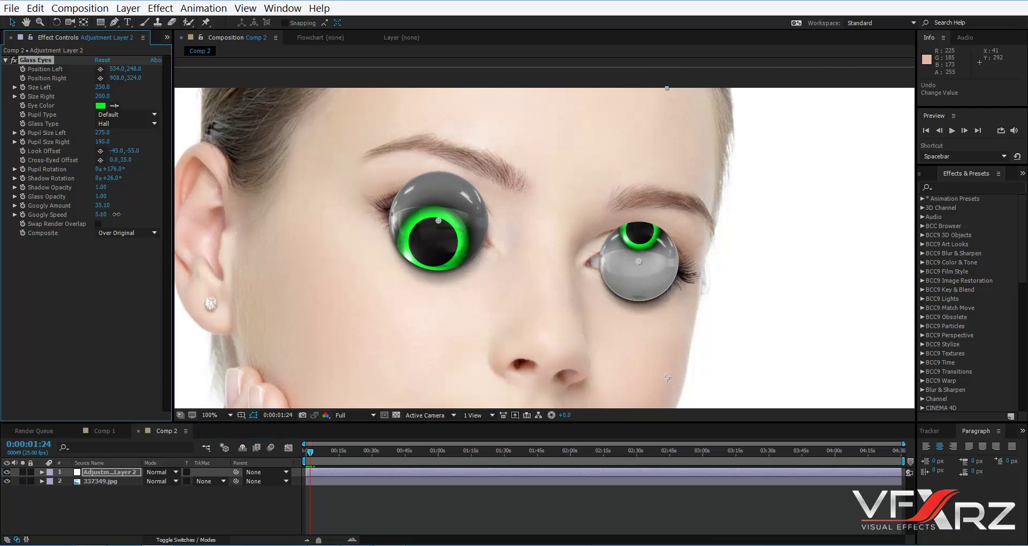
{"action": "key", "text": "space"}
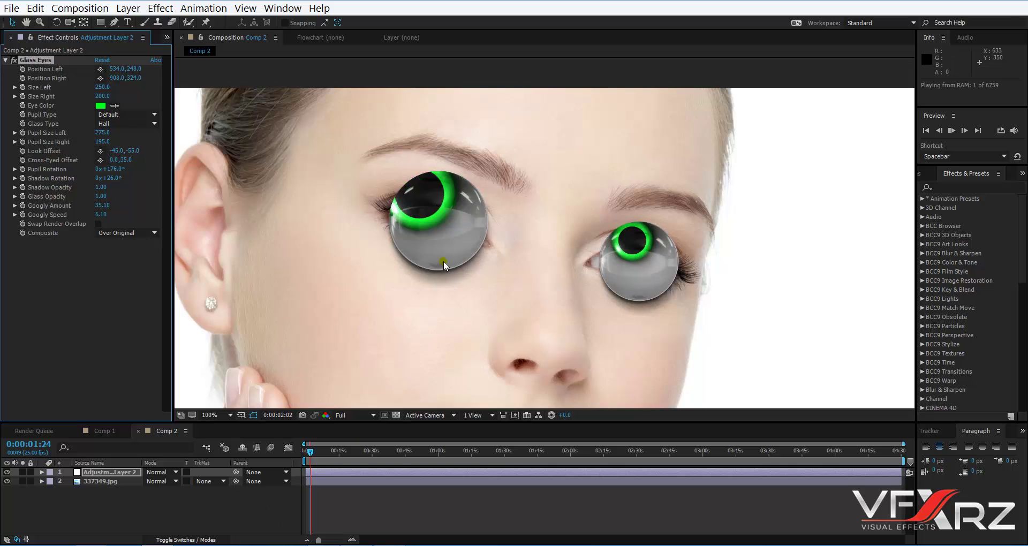
{"action": "scroll", "coordinate": [567, 252], "scroll_direction": "down", "scroll_amount": 2}
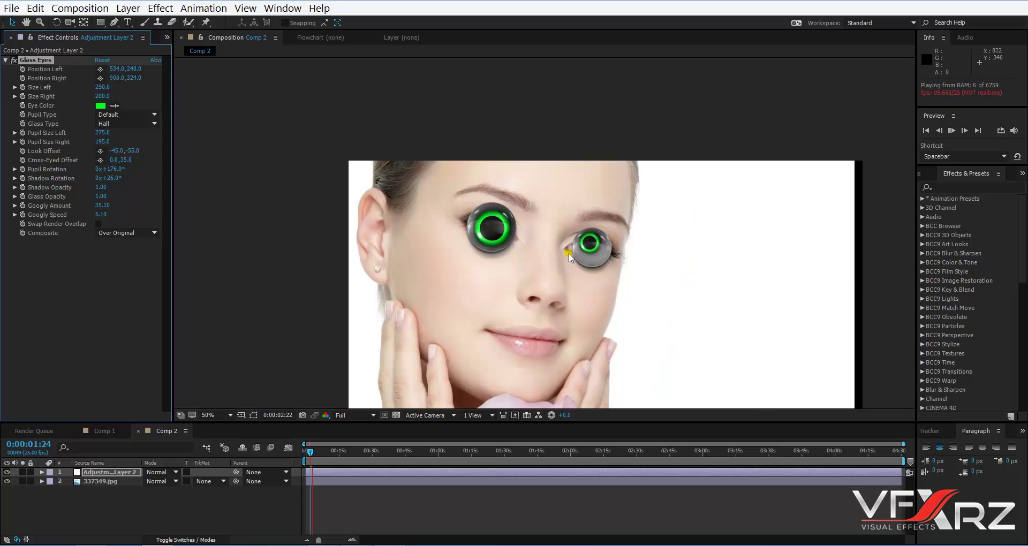
{"action": "left_click_drag", "start_coordinate": [569, 257], "coordinate": [444, 381]}
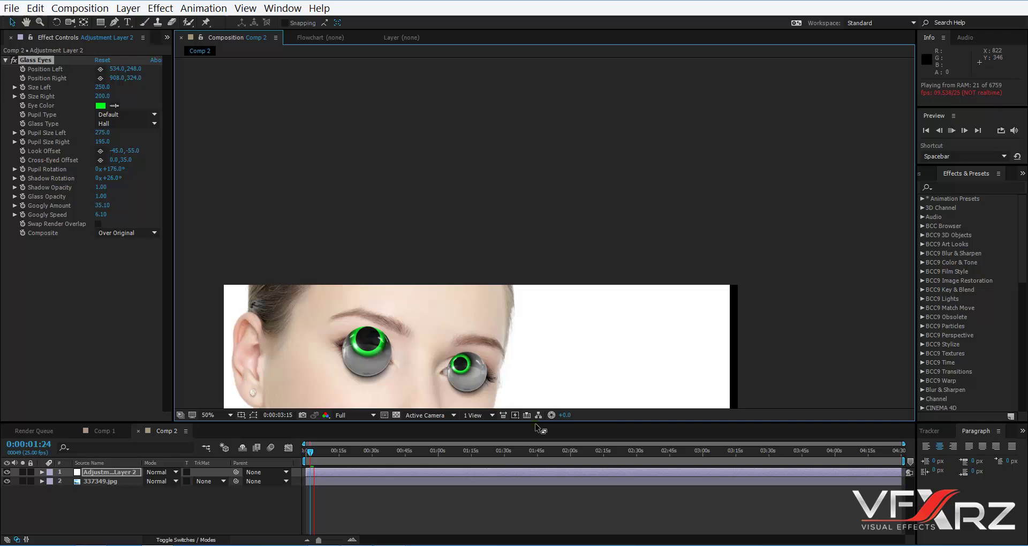
{"action": "mouse_move", "coordinate": [466, 316]}
{"action": "left_mouse_down"}
{"action": "mouse_move", "coordinate": [529, 124]}
{"action": "mouse_move", "coordinate": [502, 102]}
{"action": "left_mouse_up"}
{"action": "left_click", "coordinate": [314, 453]}
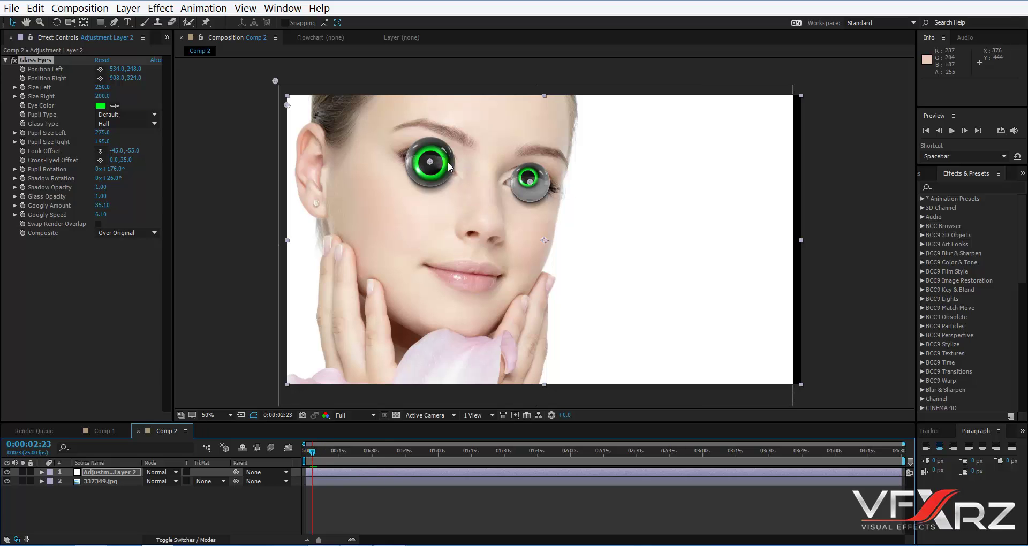
- Hide the glass-eyes layer and apply Distort > Liquify to 337349.jpg via a 'liq' search
{"action": "left_click", "coordinate": [6, 471]}
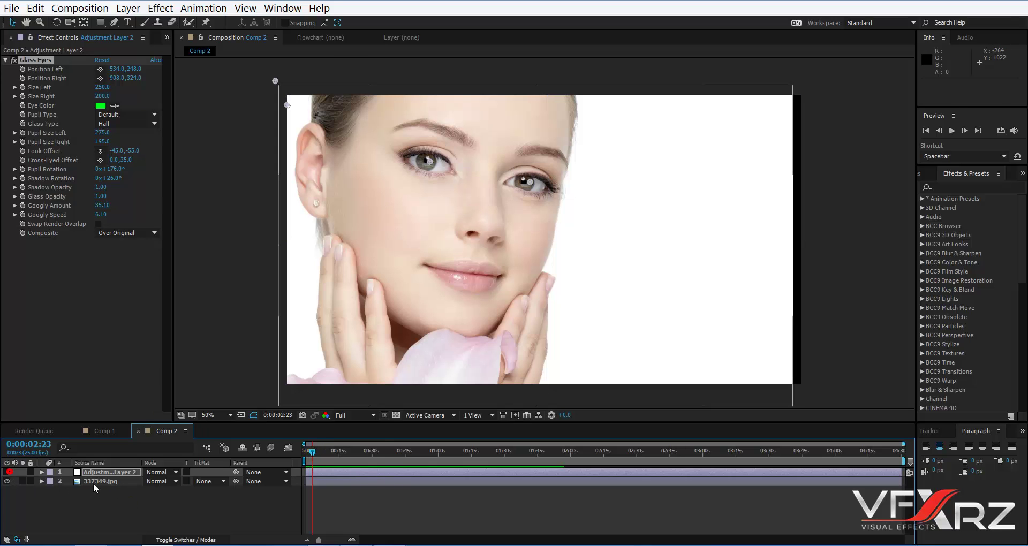
{"action": "left_click", "coordinate": [93, 481]}
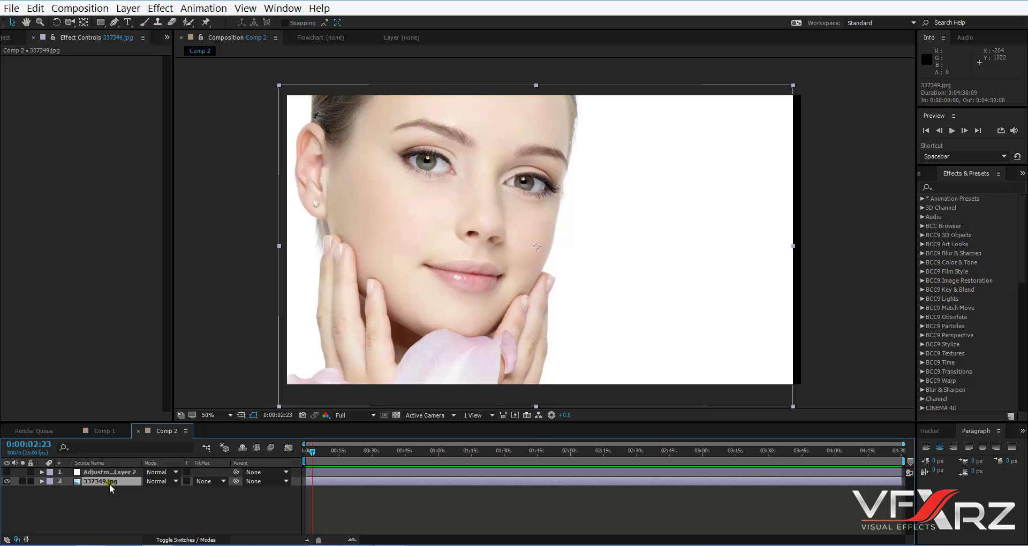
{"action": "left_click", "coordinate": [160, 8]}
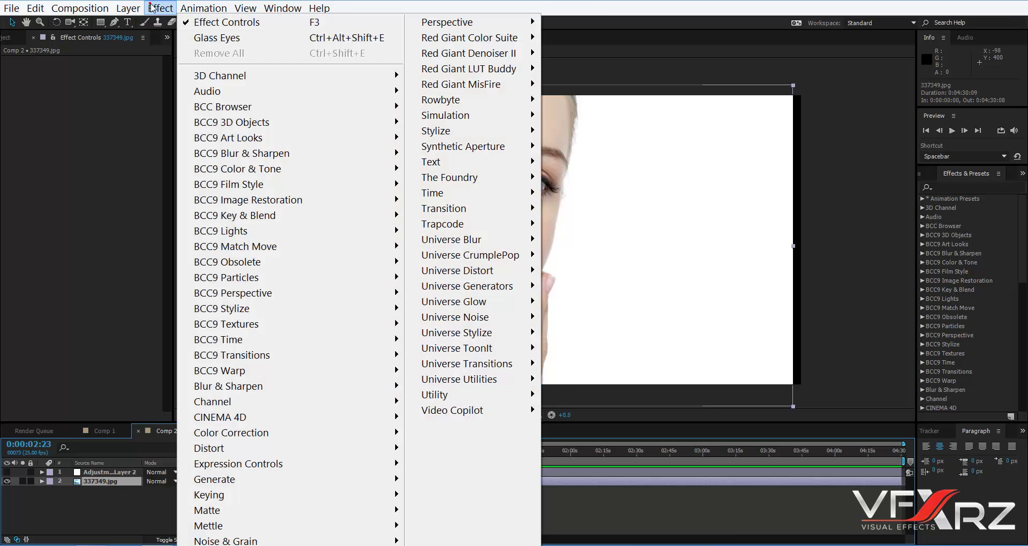
{"action": "key", "text": "Escape"}
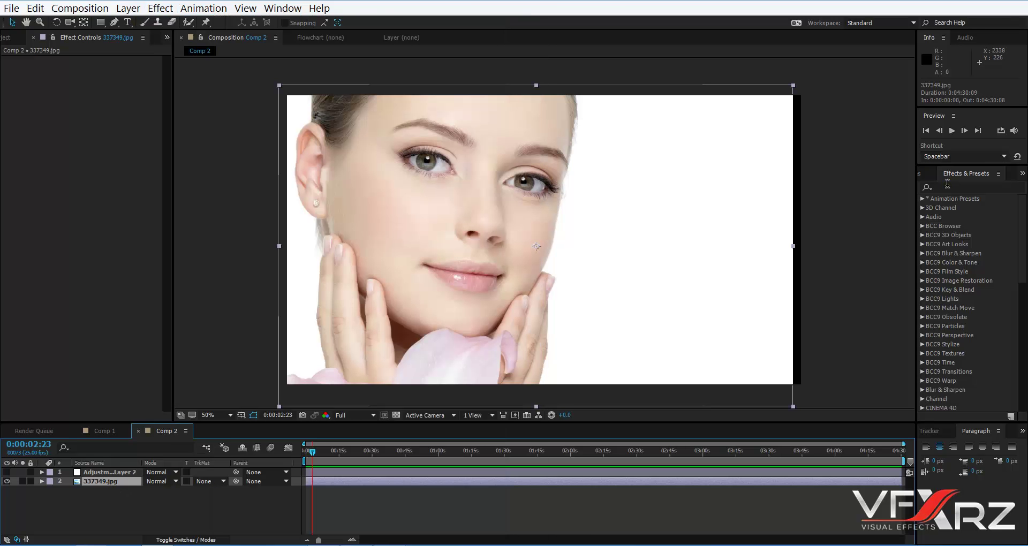
{"action": "left_click", "coordinate": [947, 186]}
{"action": "type", "text": "li"}
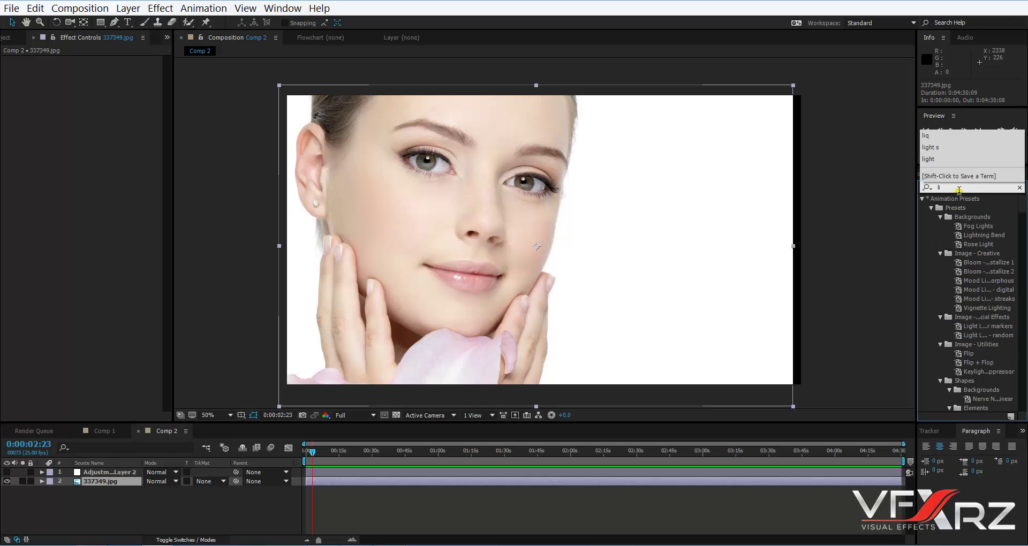
{"action": "type", "text": "q"}
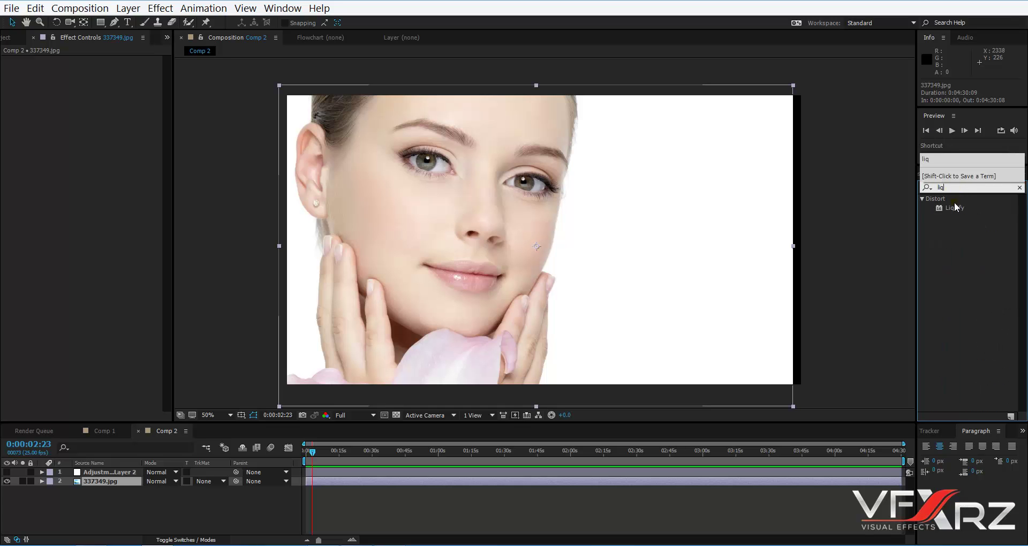
{"action": "left_click_drag", "start_coordinate": [956, 207], "coordinate": [530, 241]}
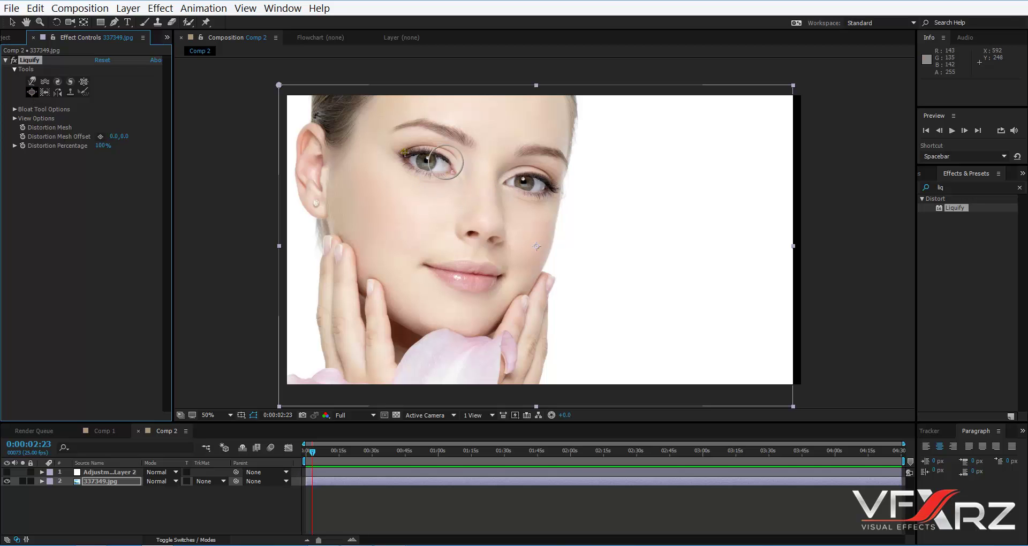
- Bloat the woman's left eye, then her right eye, with Liquify's Bloat tool
{"action": "mouse_move", "coordinate": [422, 163]}
{"action": "left_mouse_down"}
{"action": "mouse_move", "coordinate": [431, 156]}
{"action": "mouse_move", "coordinate": [420, 158]}
{"action": "left_mouse_up"}
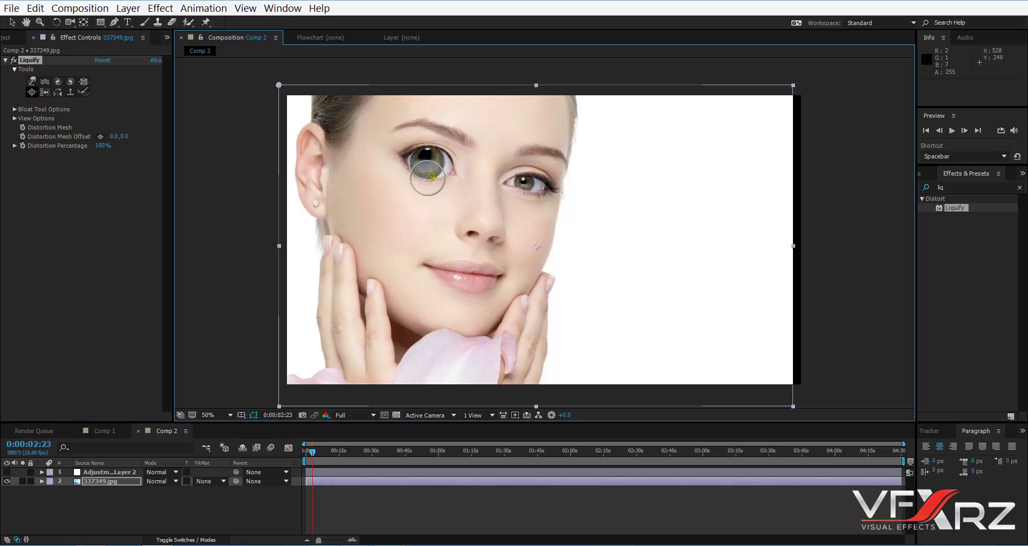
{"action": "left_click_drag", "start_coordinate": [421, 158], "coordinate": [431, 159]}
{"action": "mouse_move", "coordinate": [498, 184]}
{"action": "left_mouse_down"}
{"action": "mouse_move", "coordinate": [533, 192]}
{"action": "mouse_move", "coordinate": [538, 172]}
{"action": "mouse_move", "coordinate": [538, 185]}
{"action": "mouse_move", "coordinate": [528, 185]}
{"action": "left_mouse_up"}
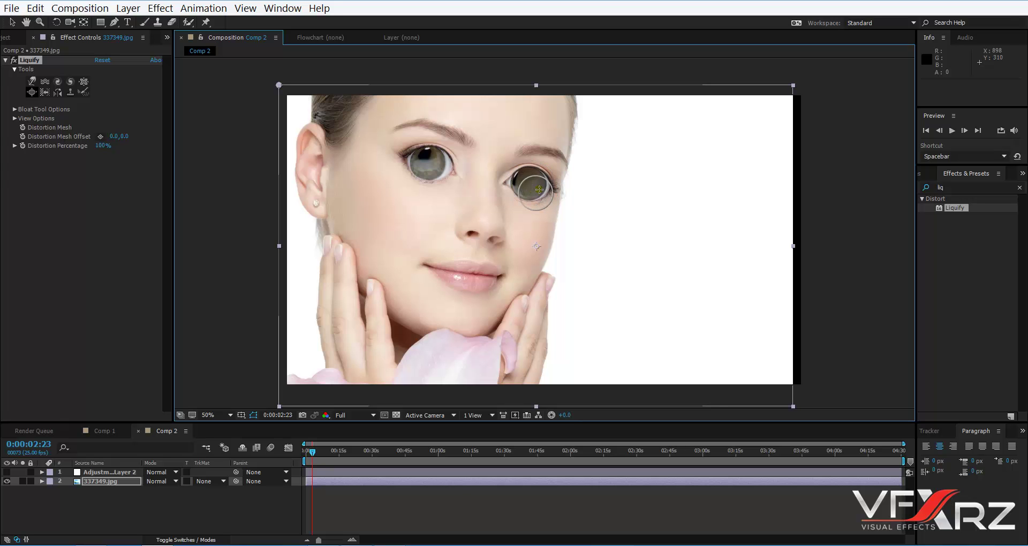
- Make Adjustment Layer 2's glass eyes visible again and select its Glass Eyes effect
{"action": "left_click", "coordinate": [7, 473]}
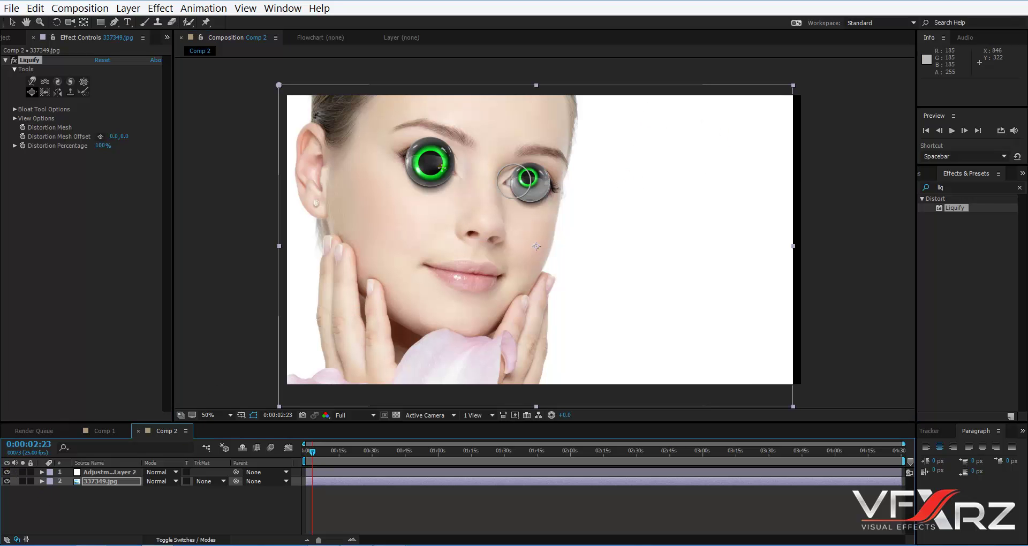
{"action": "left_click", "coordinate": [107, 472]}
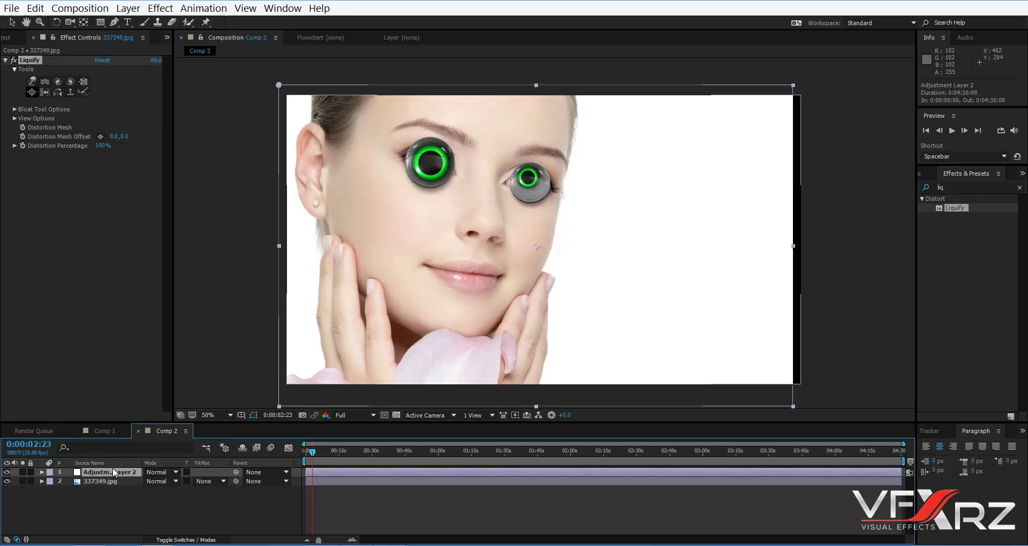
{"action": "left_click", "coordinate": [45, 62]}
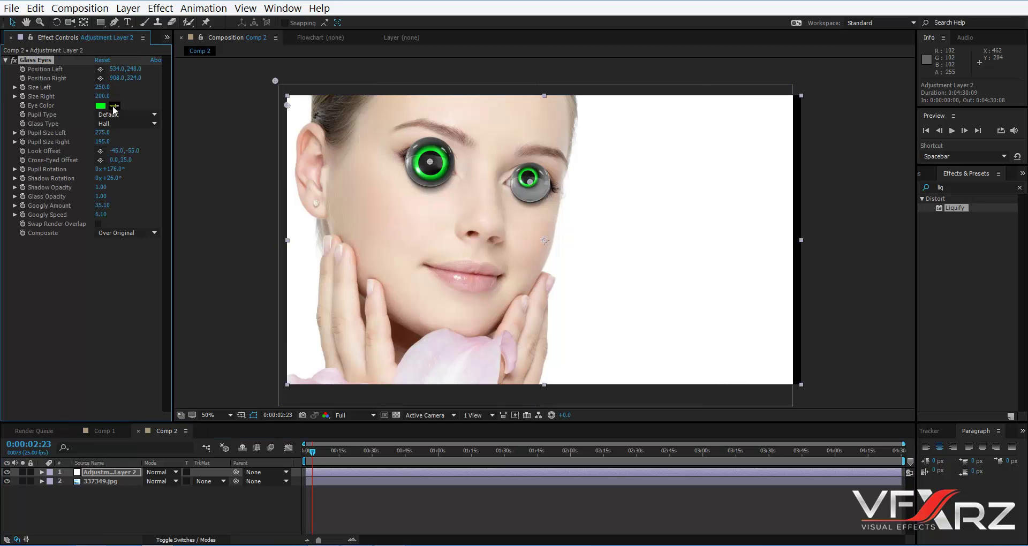
- Resize the glass eyes to 170 left and 180 right, nudging each over the bloated eyes
{"action": "left_click_drag", "start_coordinate": [95, 87], "coordinate": [93, 86]}
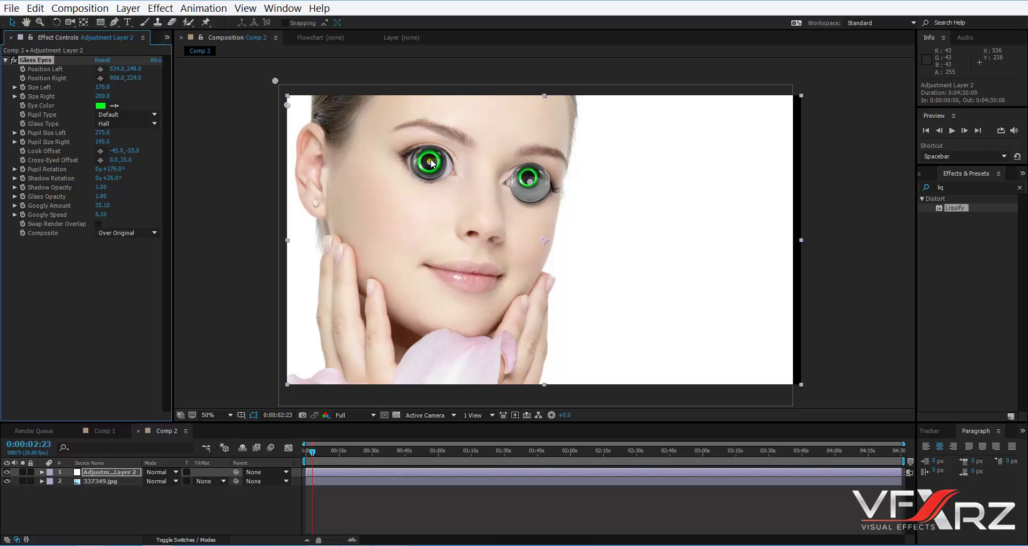
{"action": "left_click_drag", "start_coordinate": [430, 160], "coordinate": [431, 165]}
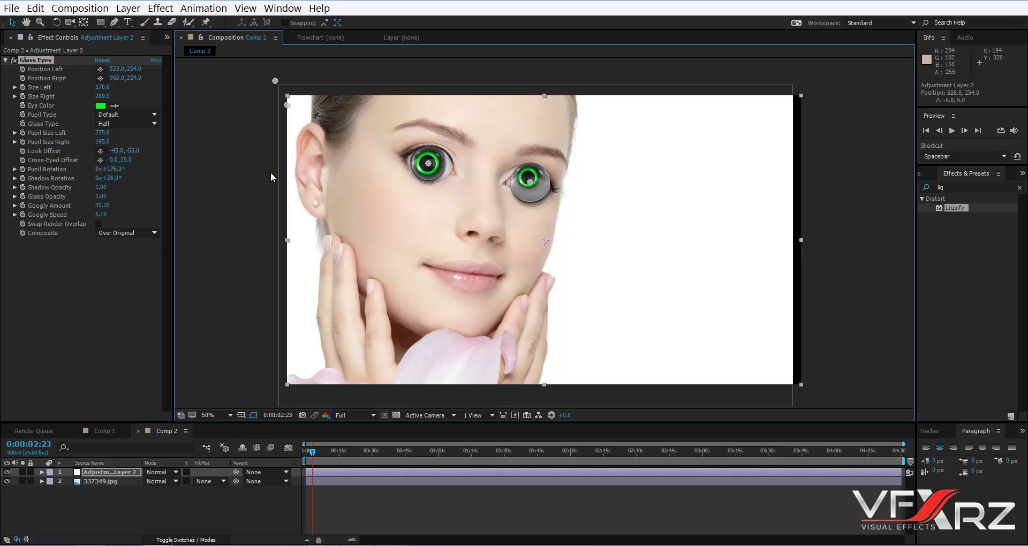
{"action": "left_click_drag", "start_coordinate": [104, 96], "coordinate": [103, 95]}
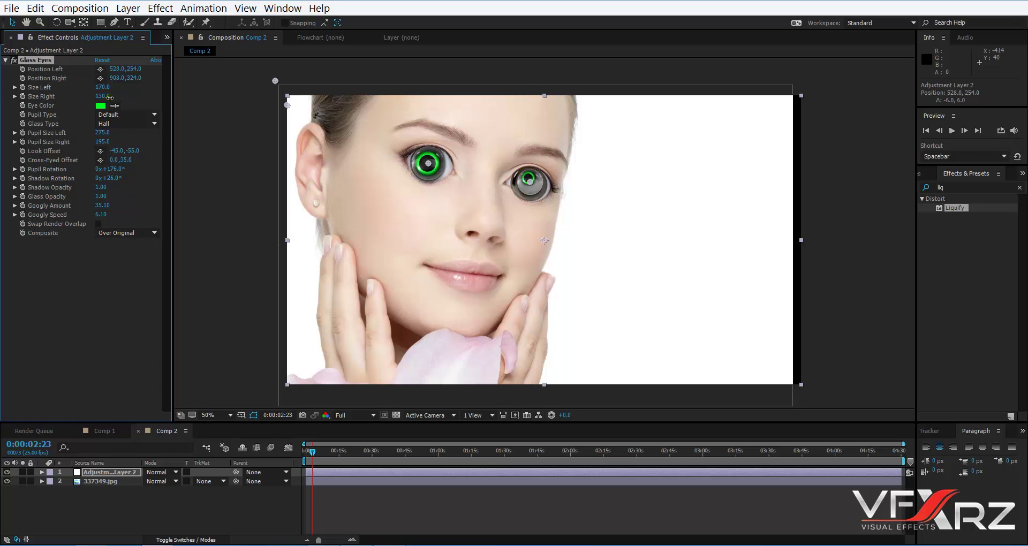
{"action": "left_click_drag", "start_coordinate": [110, 97], "coordinate": [111, 97]}
{"action": "left_click_drag", "start_coordinate": [528, 182], "coordinate": [527, 183]}
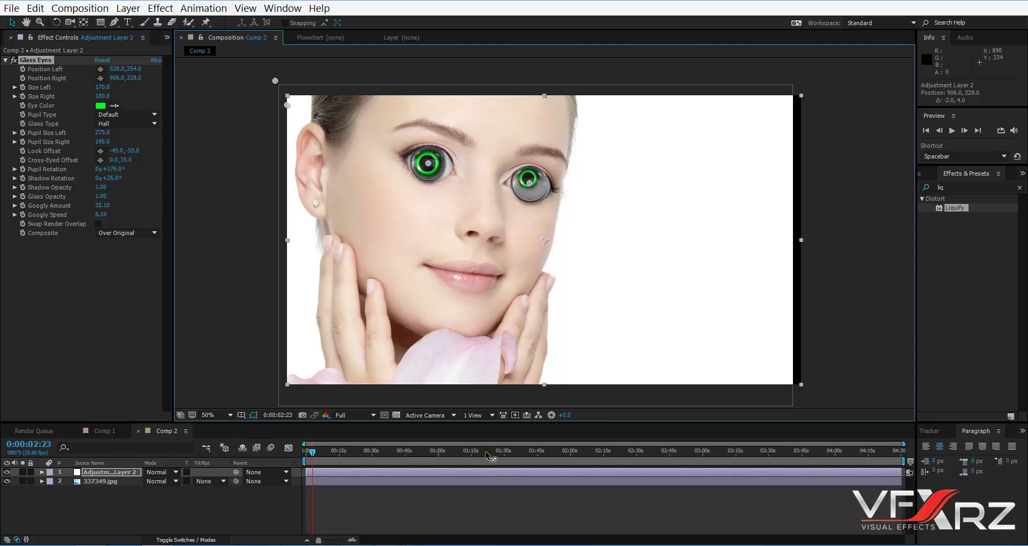
{"action": "left_click", "coordinate": [304, 453]}
- Play the wobbling glass eyes from the start, then stop and jump to 0:00:51:12
{"action": "key", "text": "space"}
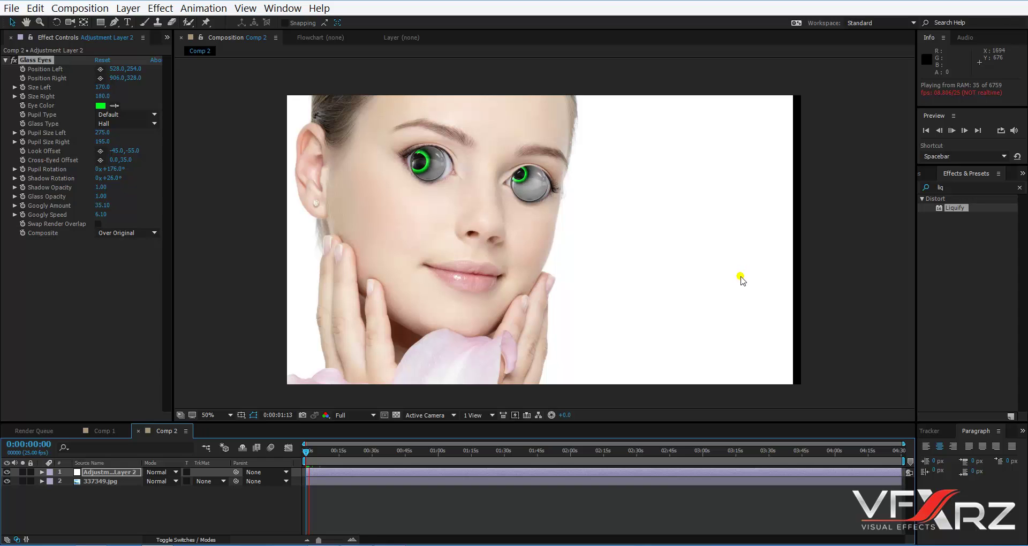
{"action": "left_click", "coordinate": [308, 454]}
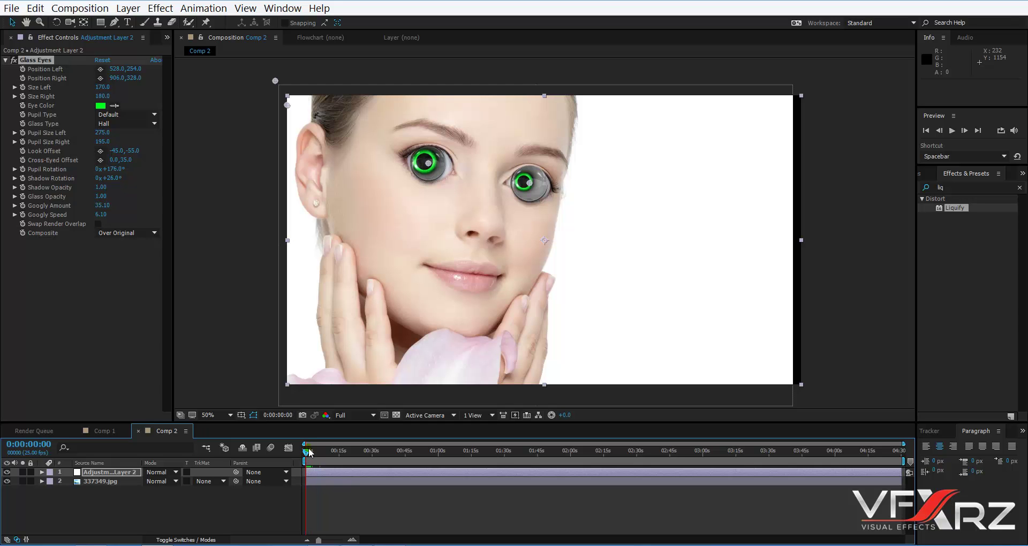
{"action": "left_click_drag", "start_coordinate": [308, 453], "coordinate": [336, 463]}
{"action": "left_click", "coordinate": [421, 459]}
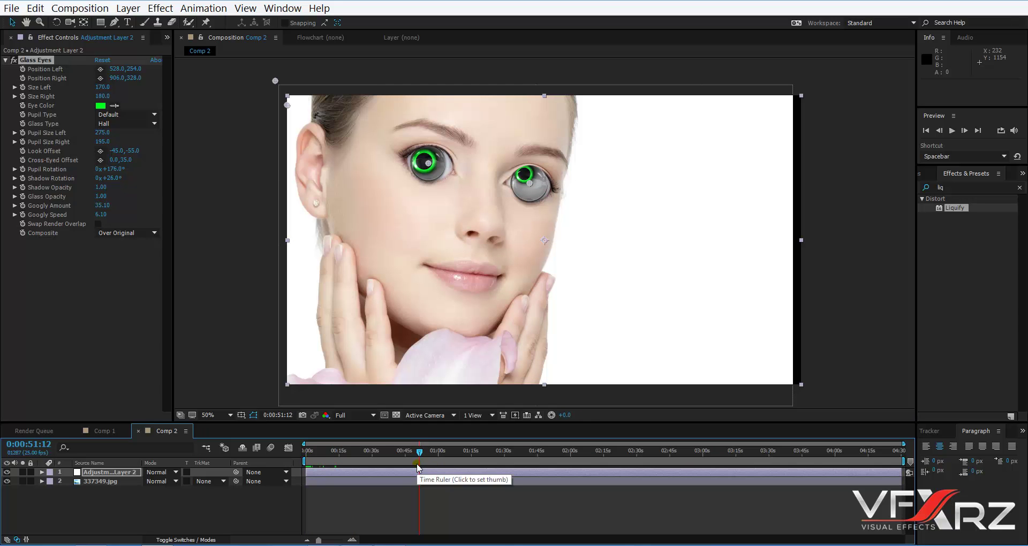